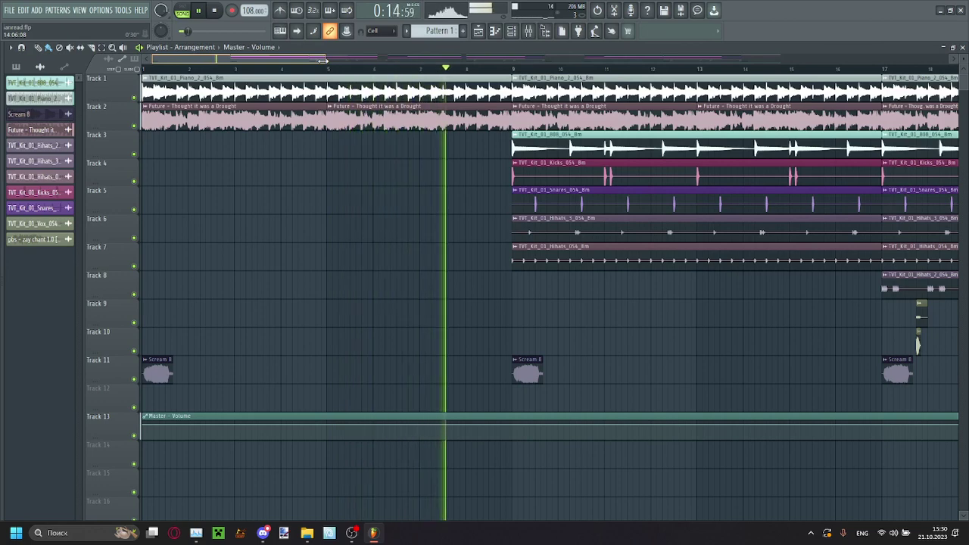
# Step: Follow the playing song through the whole arrangement, examining the clip layout of each section up to the Master - Volume automation at the end
pyautogui.moveTo(322, 60); pyautogui.dragTo(453, 69)
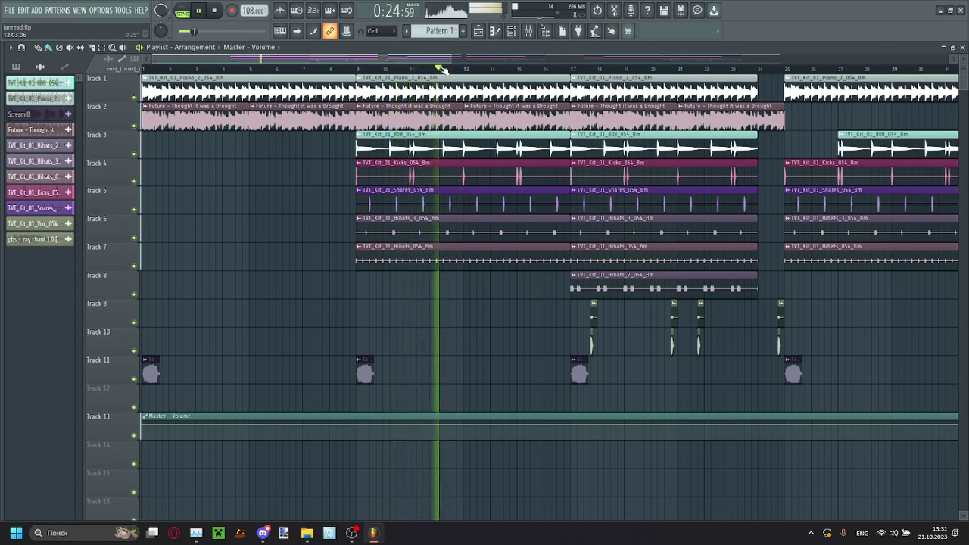
pyautogui.moveTo(448, 69); pyautogui.dragTo(506, 62)
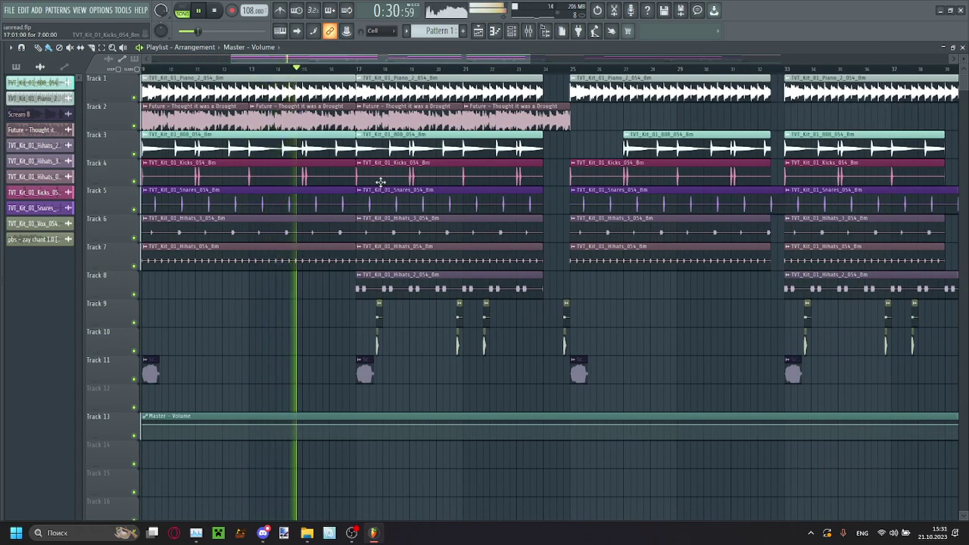
pyautogui.scroll(5, 381, 182)
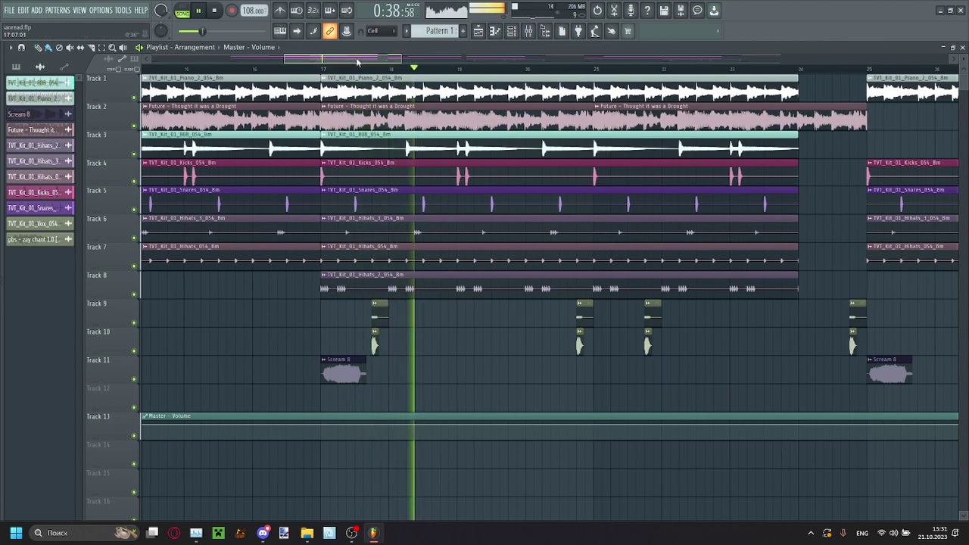
pyautogui.moveTo(353, 59); pyautogui.dragTo(376, 67)
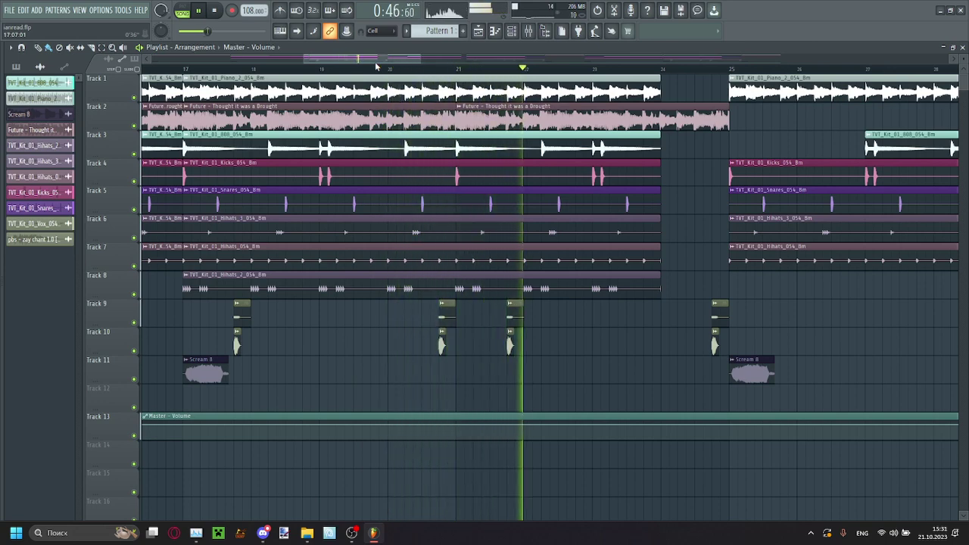
pyautogui.scroll(2, 364, 61)
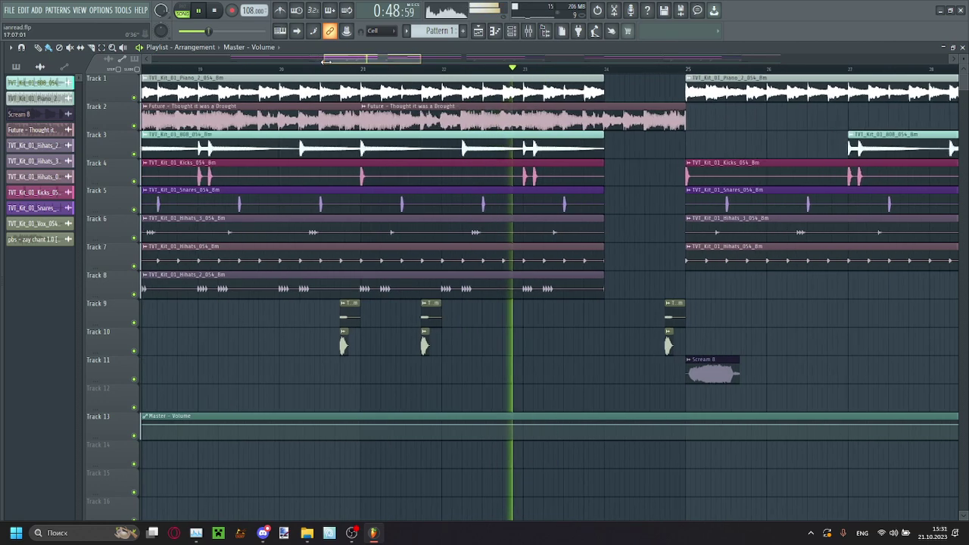
pyautogui.moveTo(350, 60); pyautogui.dragTo(363, 62)
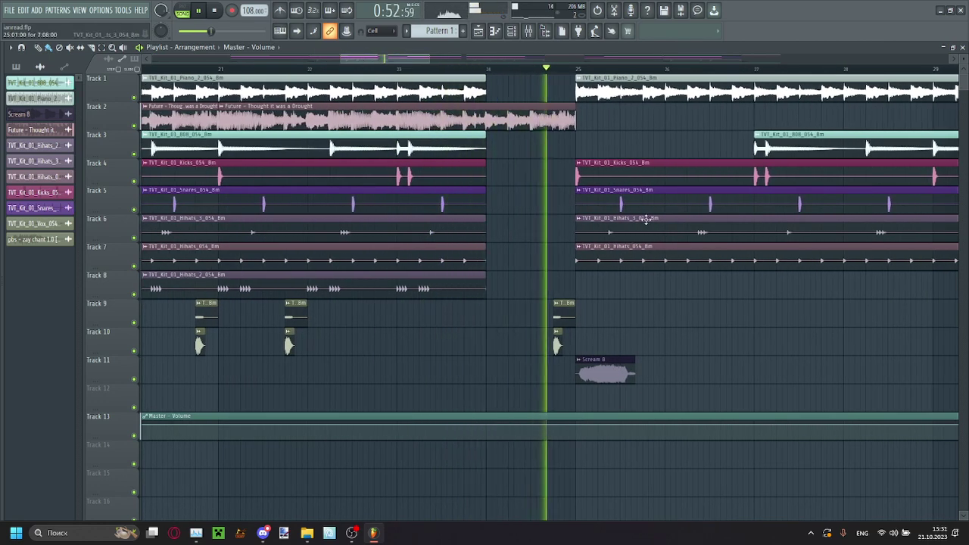
pyautogui.scroll(-1, 644, 219)
pyautogui.scroll(-1, 644, 218)
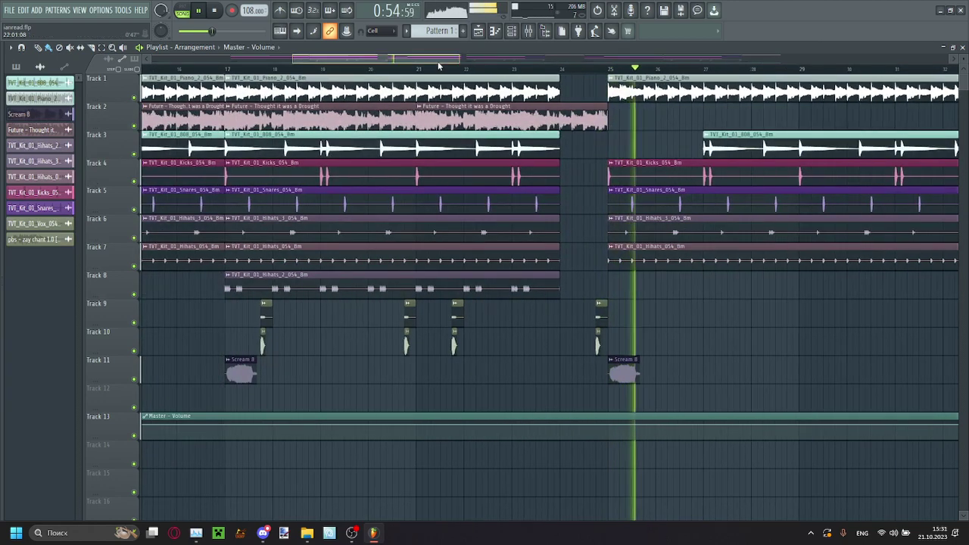
pyautogui.moveTo(447, 60); pyautogui.dragTo(515, 72)
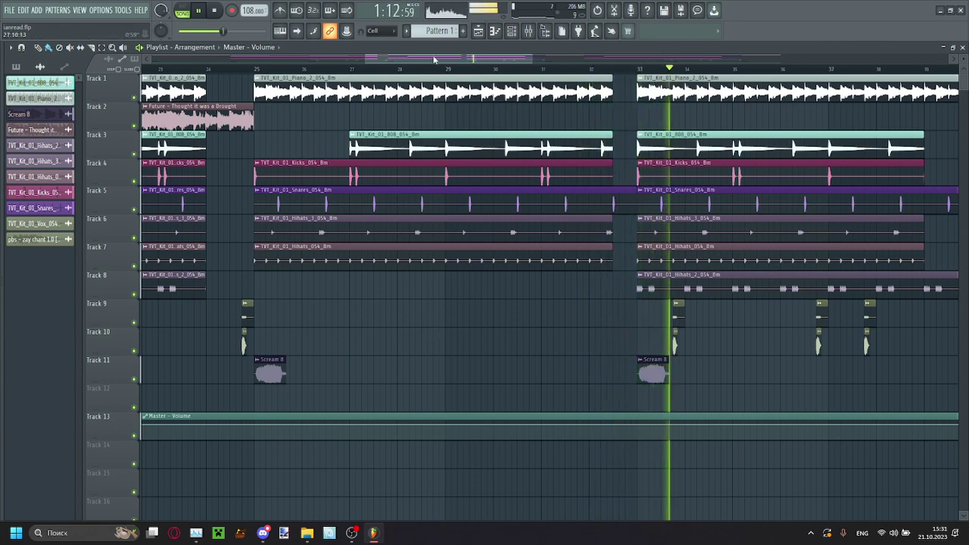
pyautogui.moveTo(436, 59); pyautogui.dragTo(515, 69)
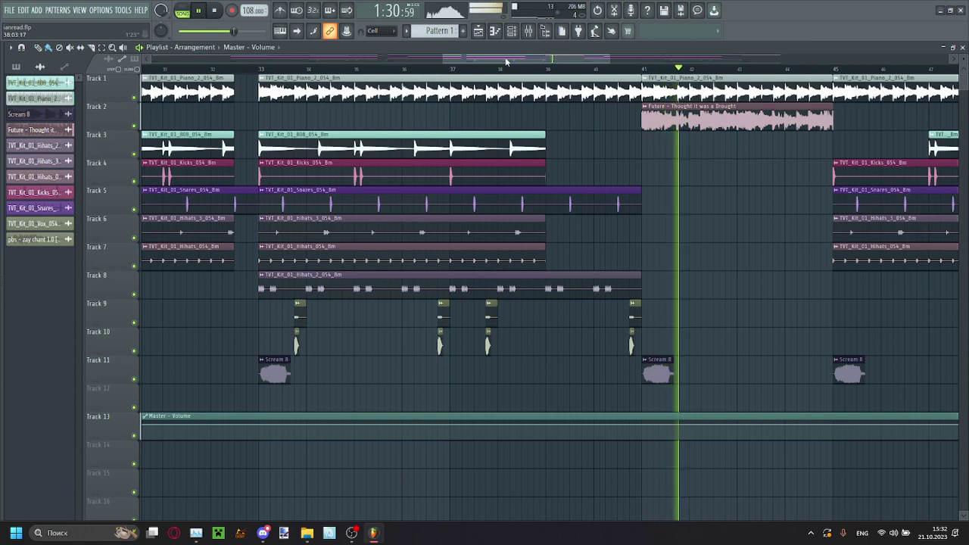
pyautogui.moveTo(501, 59); pyautogui.dragTo(603, 60)
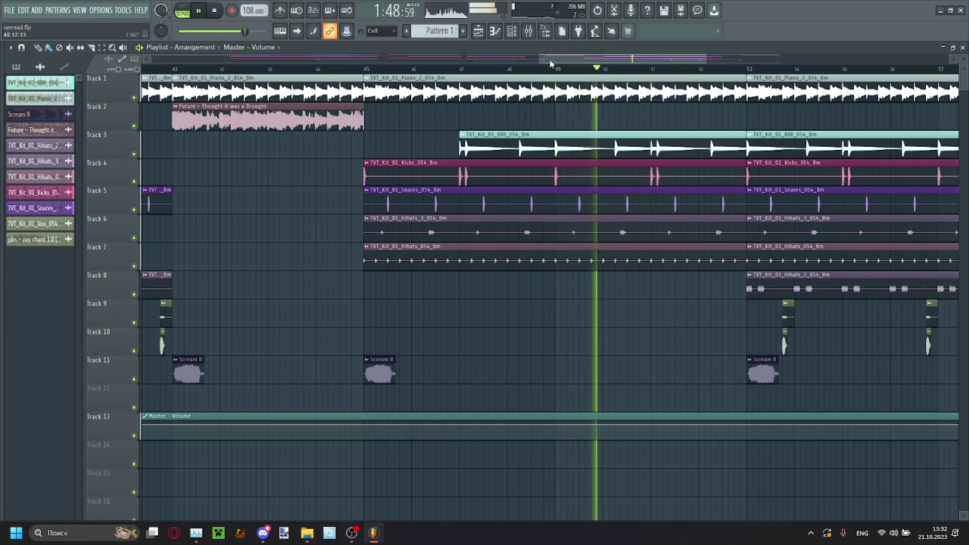
pyautogui.moveTo(550, 63); pyautogui.dragTo(626, 66)
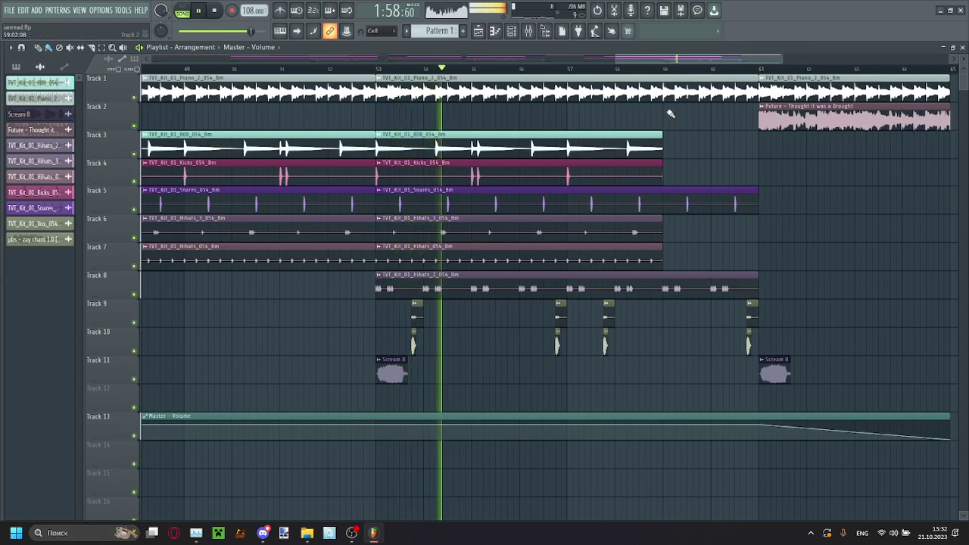
pyautogui.moveTo(643, 60); pyautogui.dragTo(681, 62)
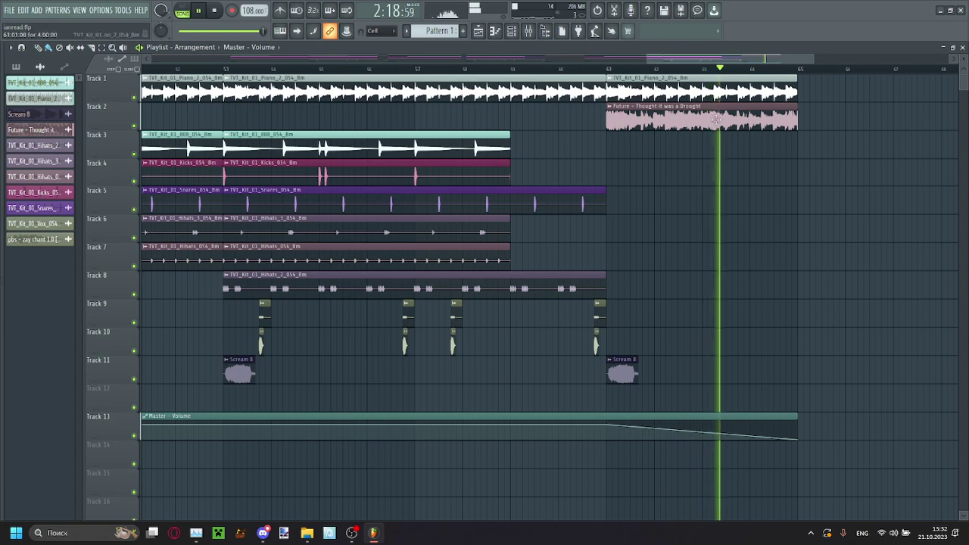
pyautogui.moveTo(797, 415); pyautogui.dragTo(828, 416)
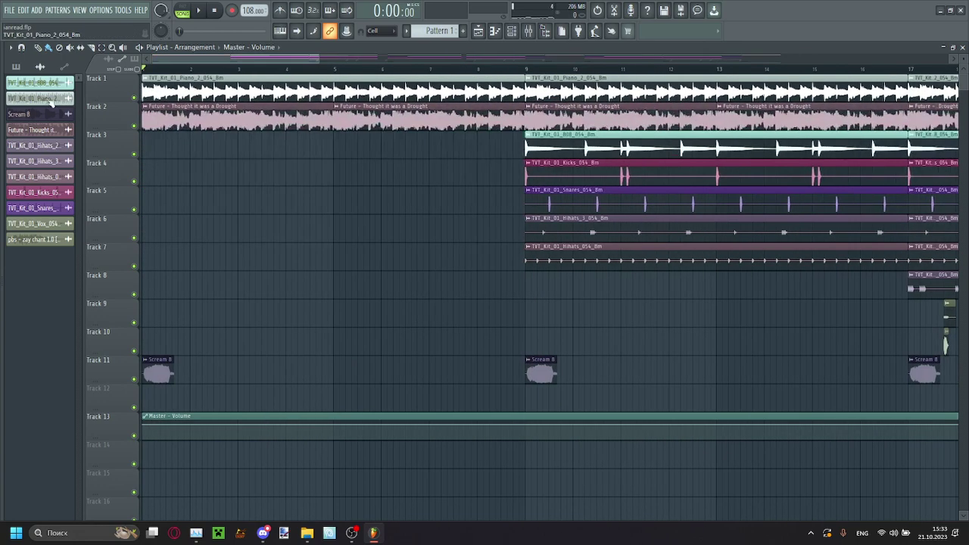
# Step: Solo Track 2 with the Future - Thought it was a Drought sample and play the song from the start
pyautogui.scroll(-5, 349, 91)
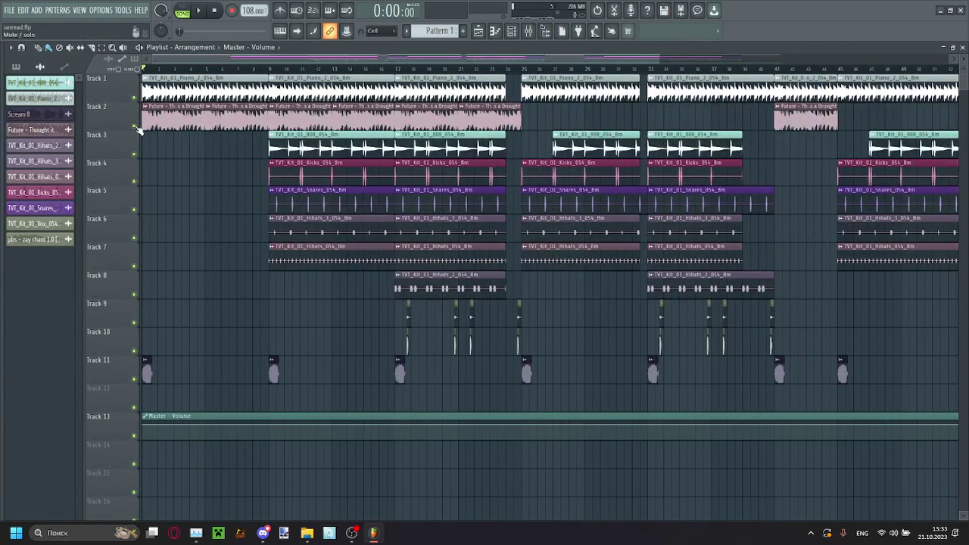
pyautogui.rightClick(135, 126)
pyautogui.scroll(5, 147, 61)
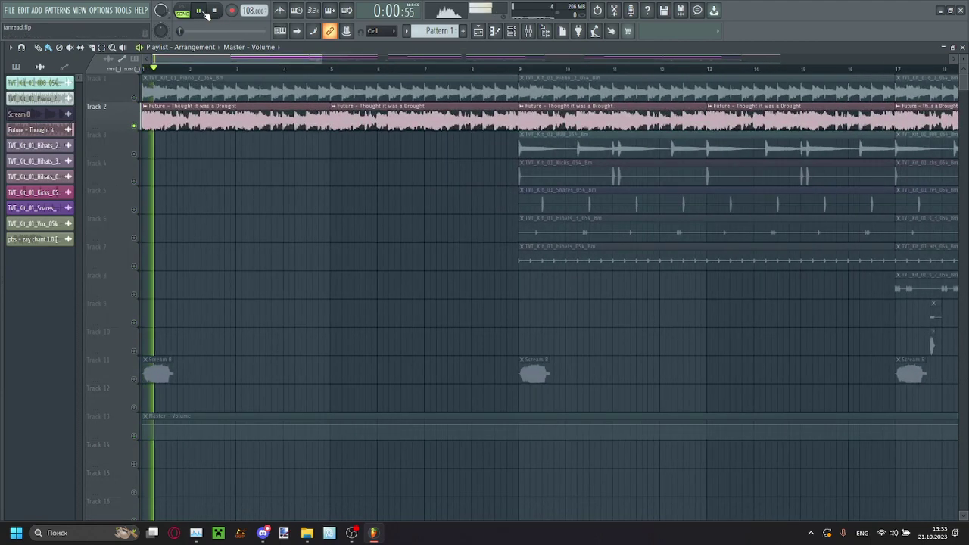
# Step: Examine the Master track's effect chain in the mixer and return to the playlist
pyautogui.click(529, 30)
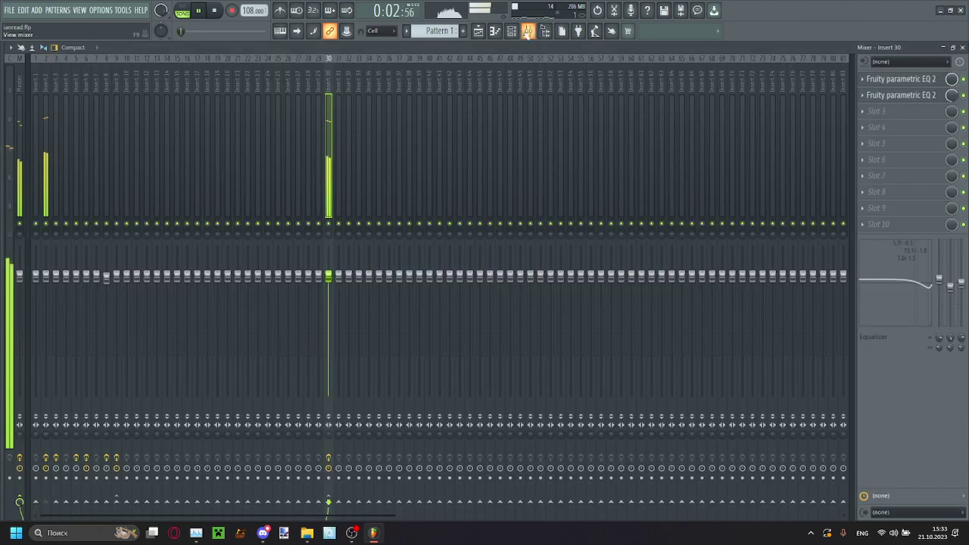
pyautogui.click(22, 128)
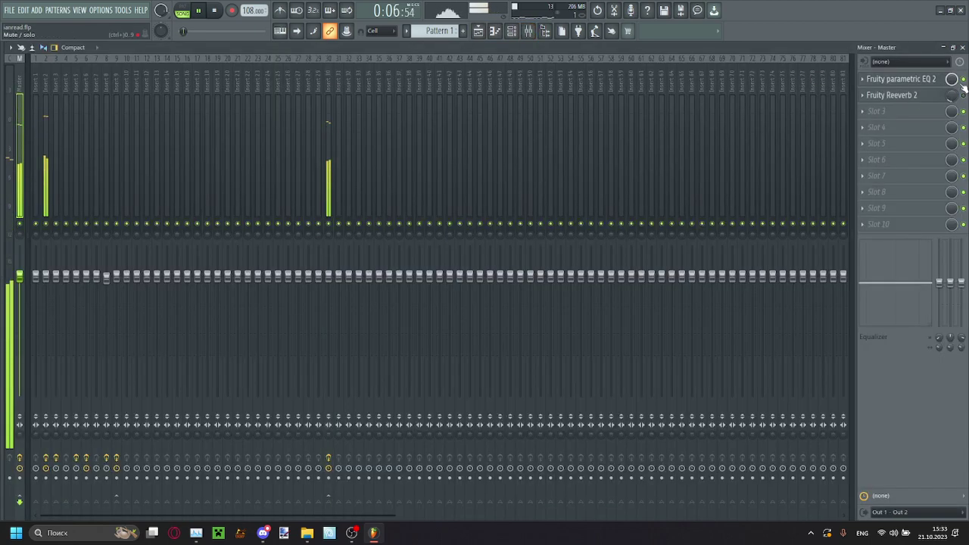
pyautogui.click(478, 31)
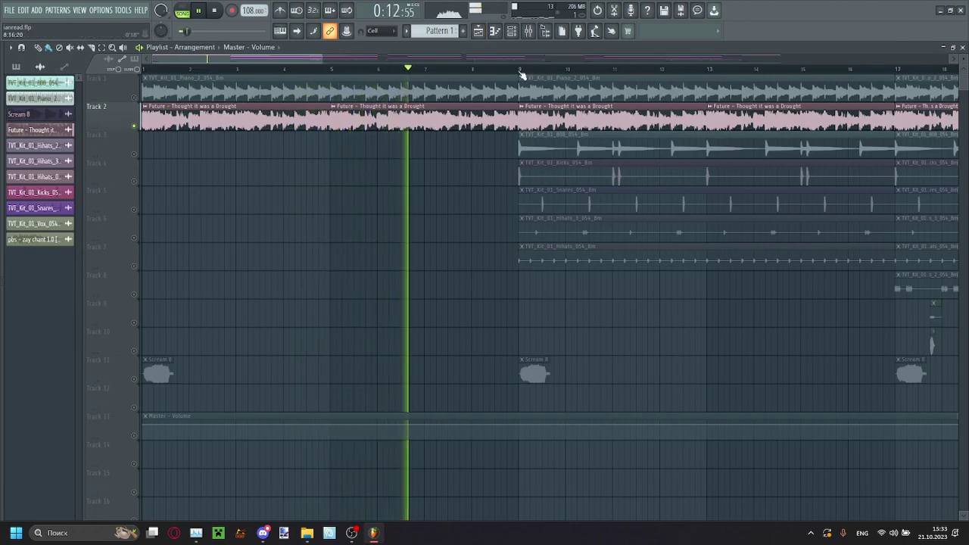
# Step: Select bars 1 to 8 as the playback range and bypass Fruity parametric EQ 2 on the Master mixer track
pyautogui.moveTo(514, 73); pyautogui.dragTo(155, 76)
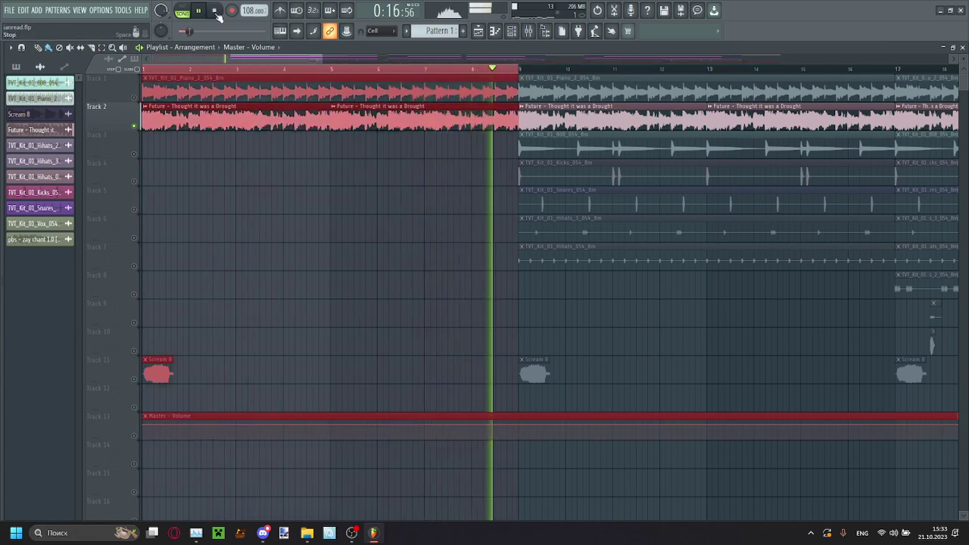
pyautogui.click(215, 13)
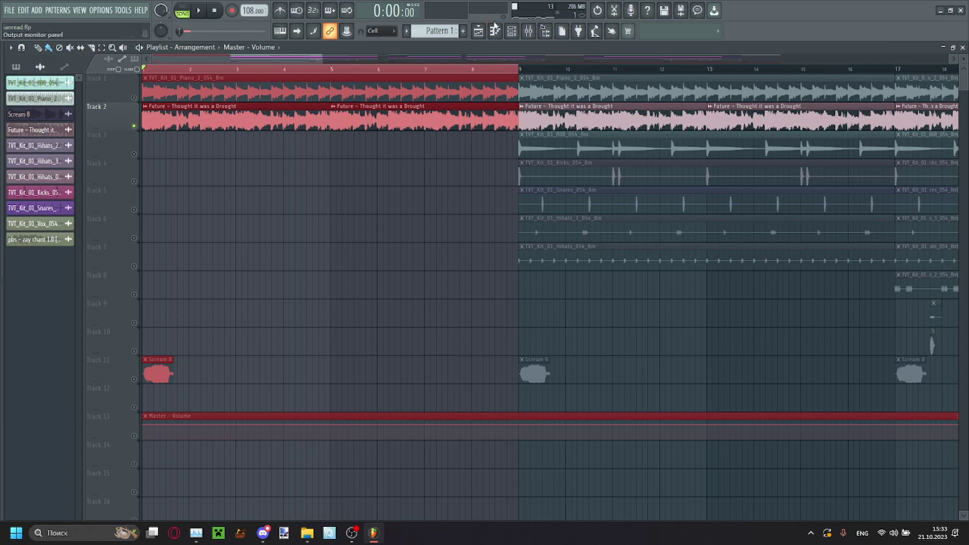
pyautogui.click(529, 31)
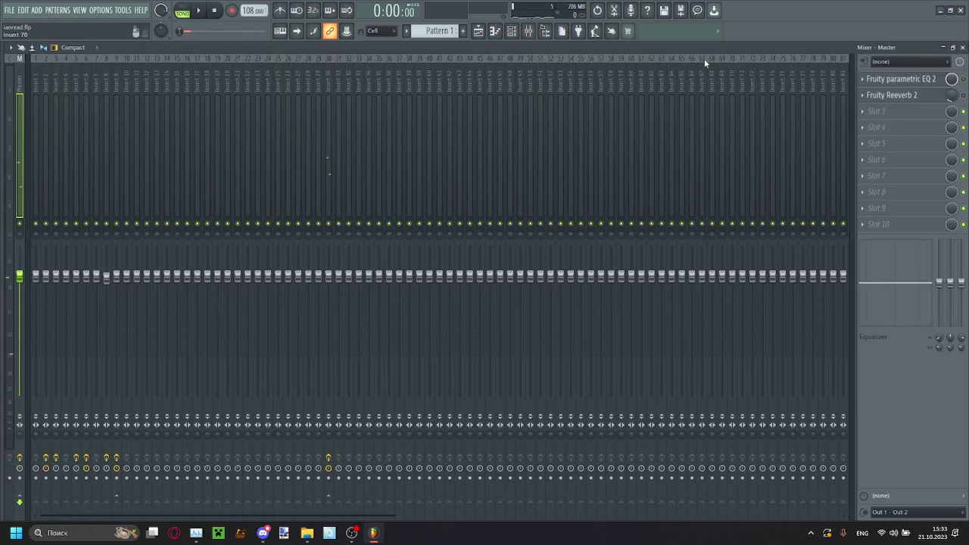
pyautogui.click(479, 33)
# Step: Clone the Future - Thought it was a Drought sample and open the clone's channel settings
pyautogui.rightClick(43, 134)
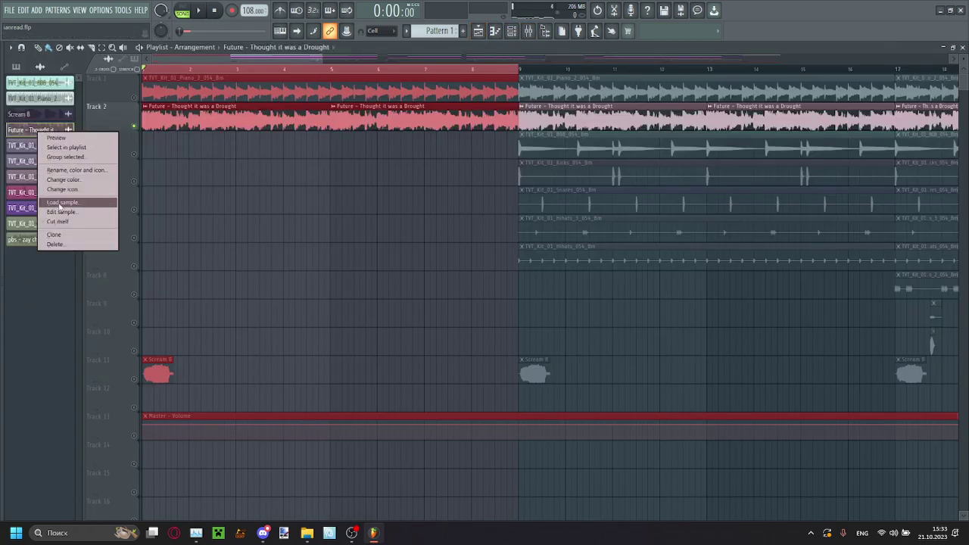
pyautogui.click(59, 235)
pyautogui.click(49, 150)
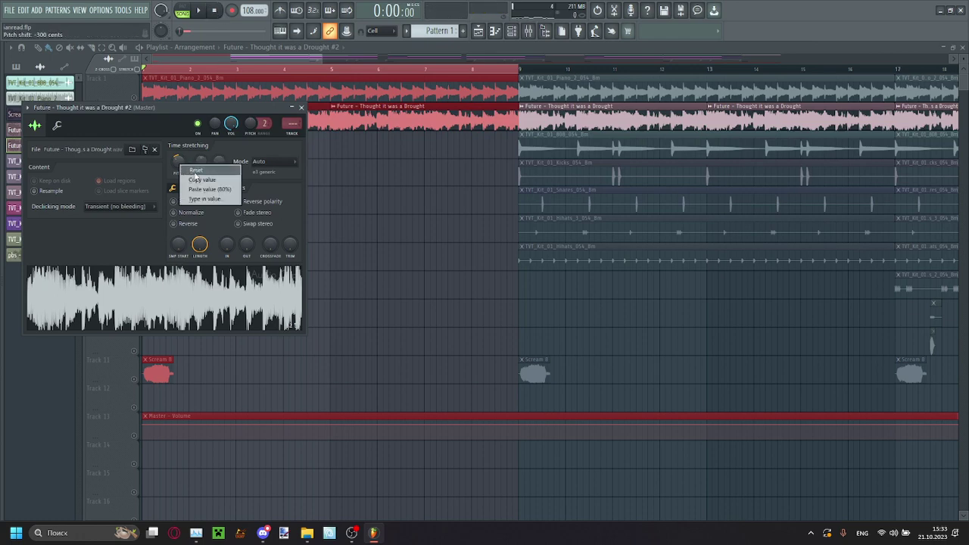
# Step: Reset the cloned sample's pitch shift and set its time stretching to (none)
pyautogui.click(195, 171)
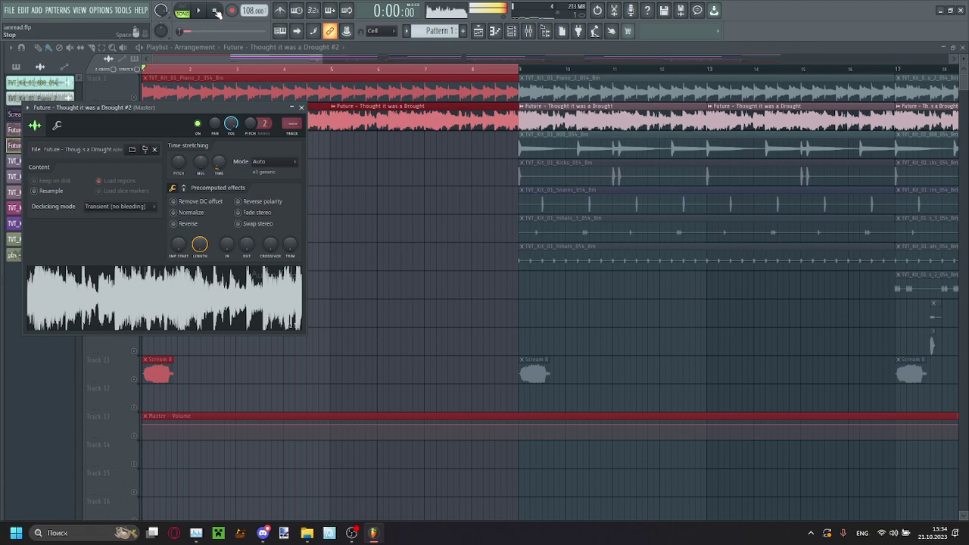
pyautogui.rightClick(225, 166)
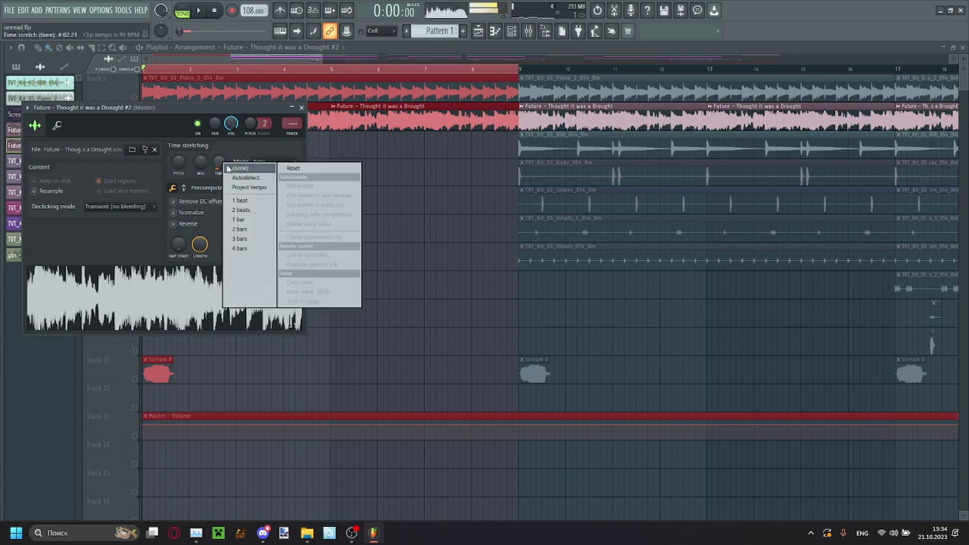
pyautogui.click(236, 169)
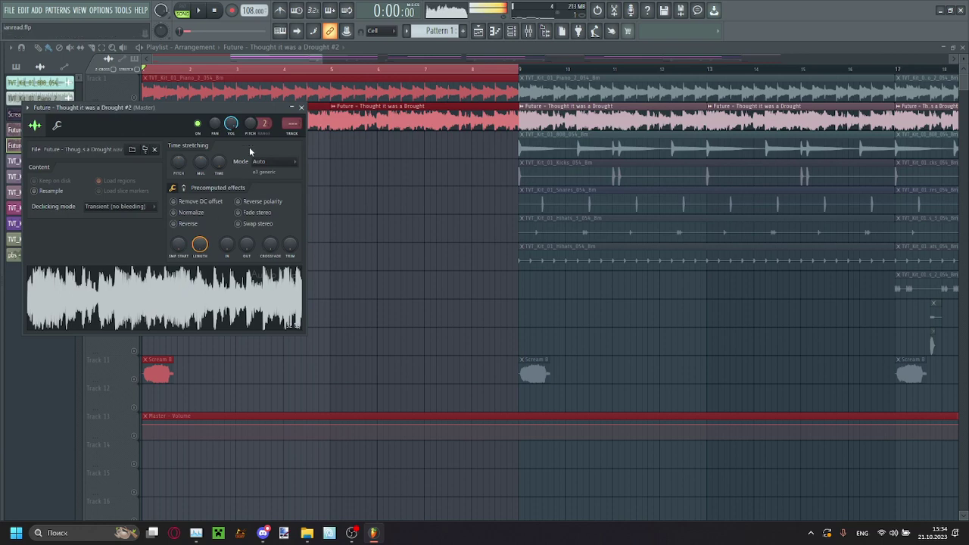
# Step: Close the cloned sample's settings and delete the clone from the project
pyautogui.moveTo(204, 110); pyautogui.dragTo(258, 100)
pyautogui.moveTo(303, 114); pyautogui.dragTo(300, 162)
pyautogui.click(402, 163)
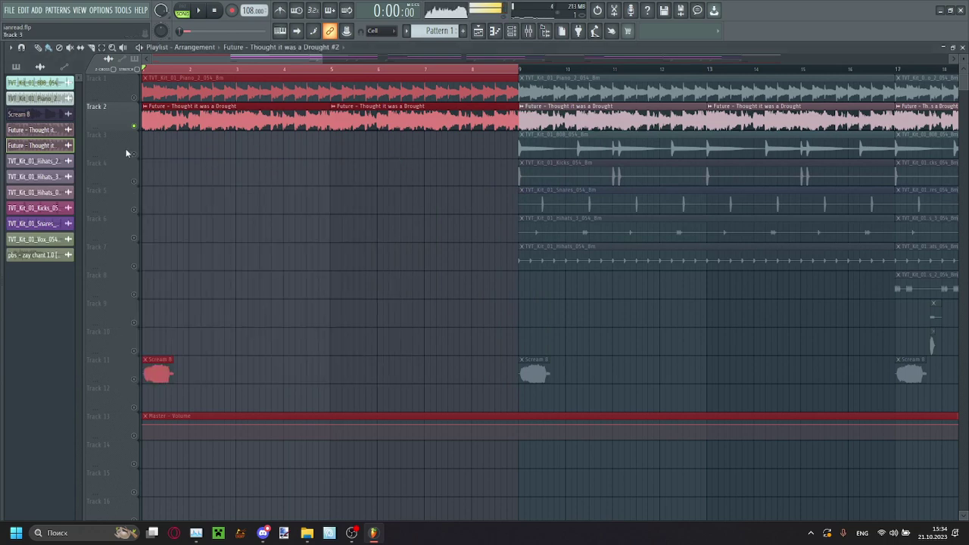
pyautogui.rightClick(46, 144)
pyautogui.click(65, 255)
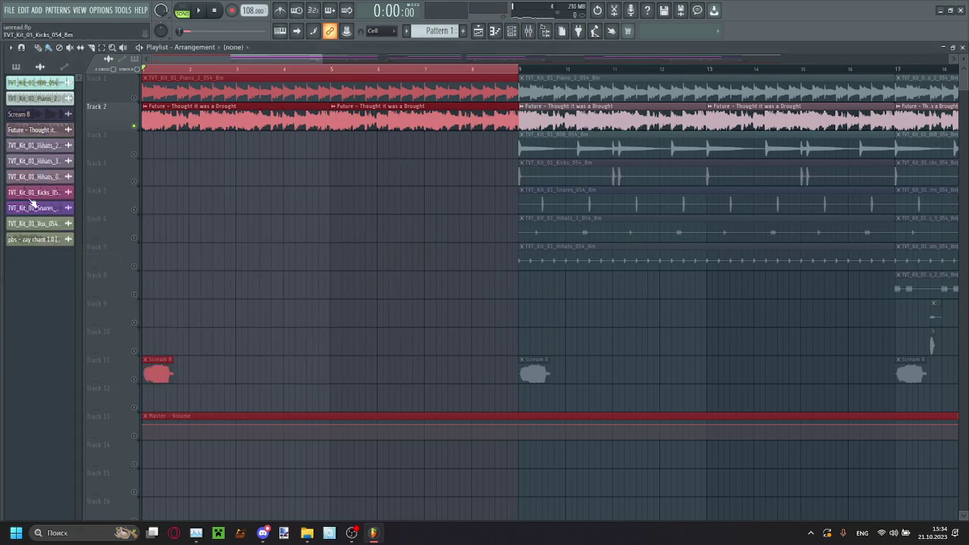
# Step: Review the Scream 8 sample's channel settings and solo its Track 11 in the playlist
pyautogui.click(50, 118)
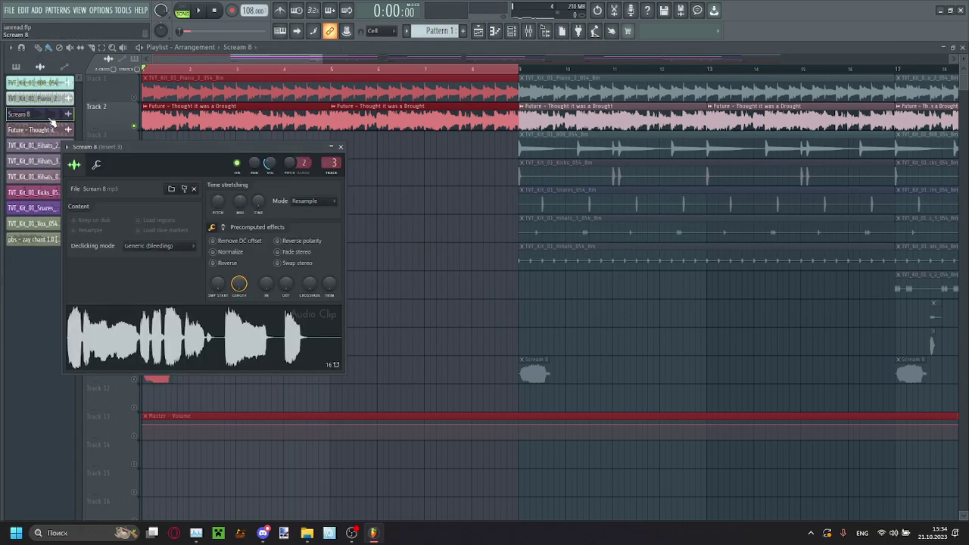
pyautogui.click(341, 147)
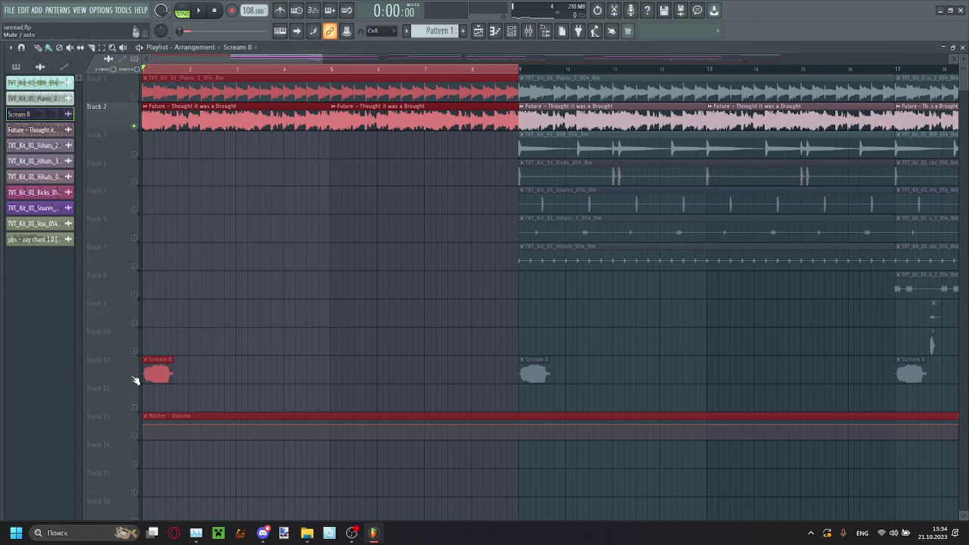
pyautogui.rightClick(135, 379)
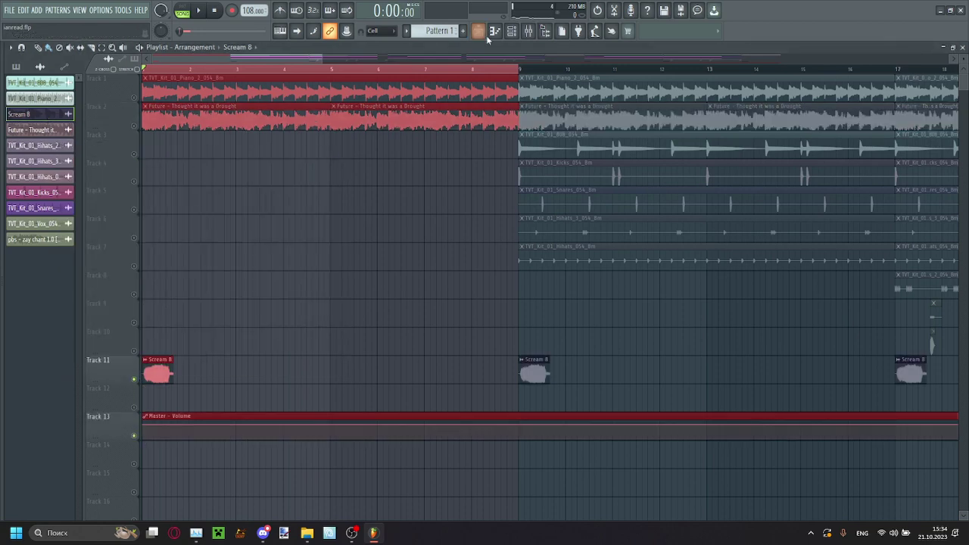
# Step: Check the Master track's effects in the mixer and play the soloed Scream 8 track from the playlist
pyautogui.click(528, 30)
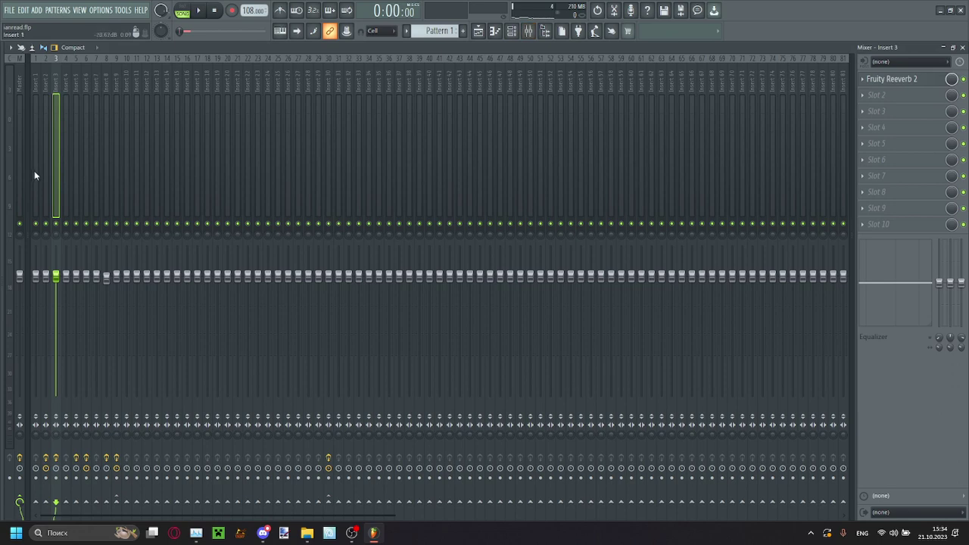
pyautogui.click(19, 124)
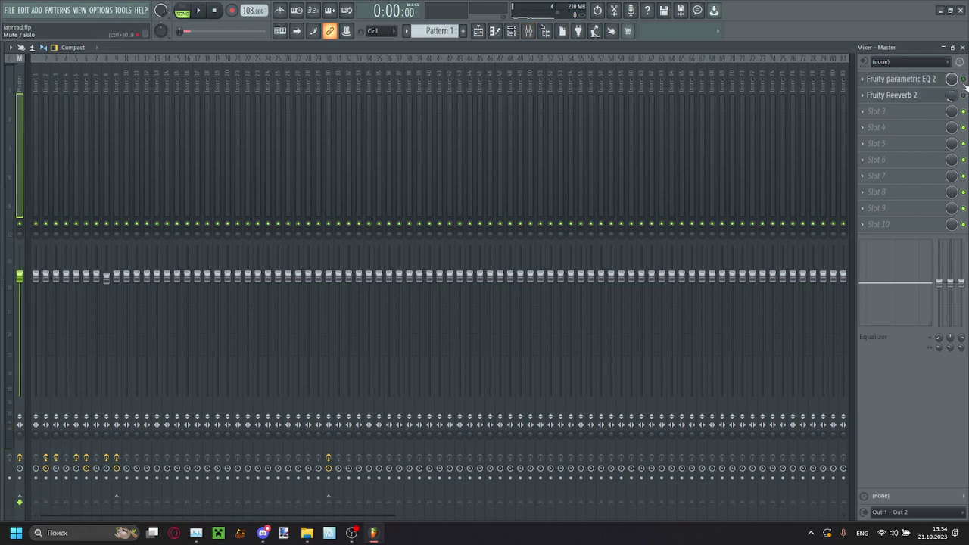
pyautogui.click(478, 31)
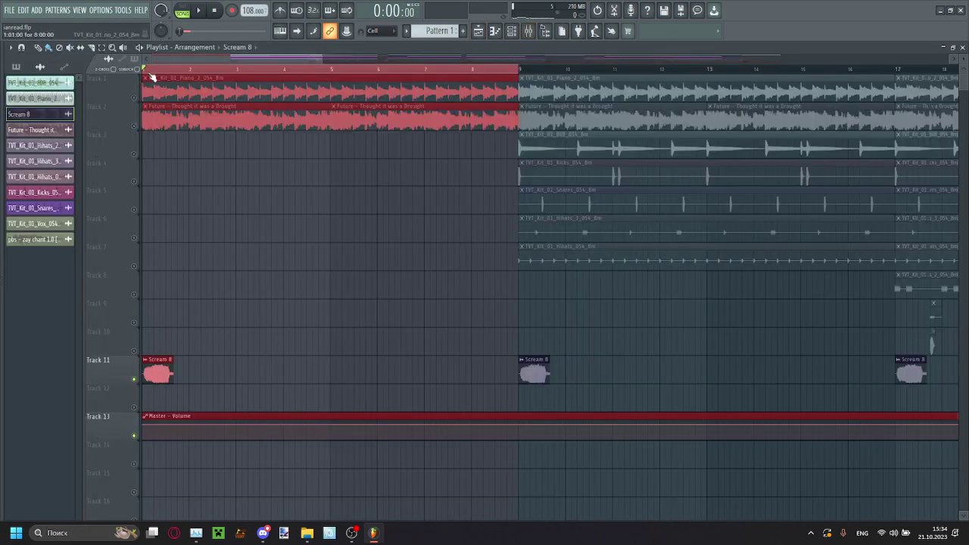
pyautogui.click(209, 13)
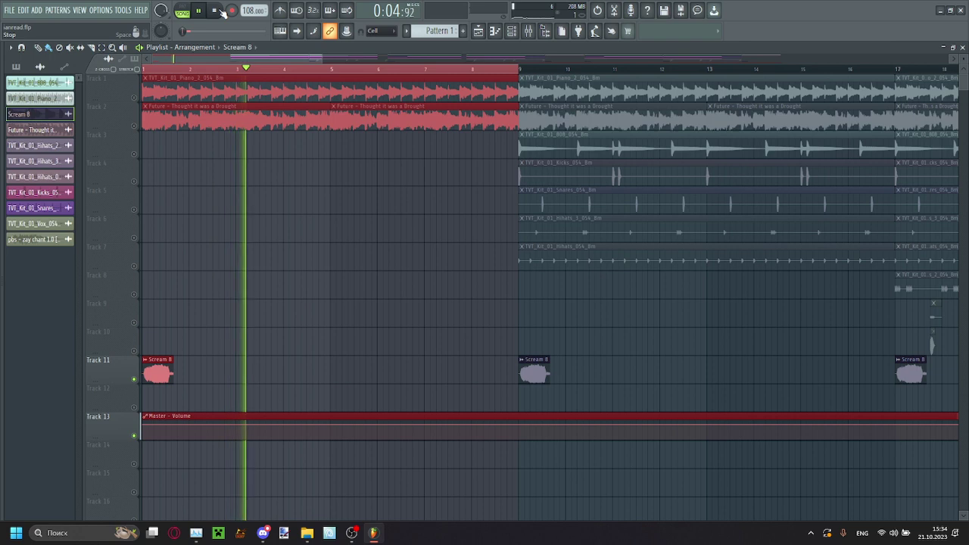
# Step: Clone the Scream 8 sample and switch off Fruity parametric EQ 2 and Fruity Reeverb 2 on the Master track
pyautogui.click(215, 11)
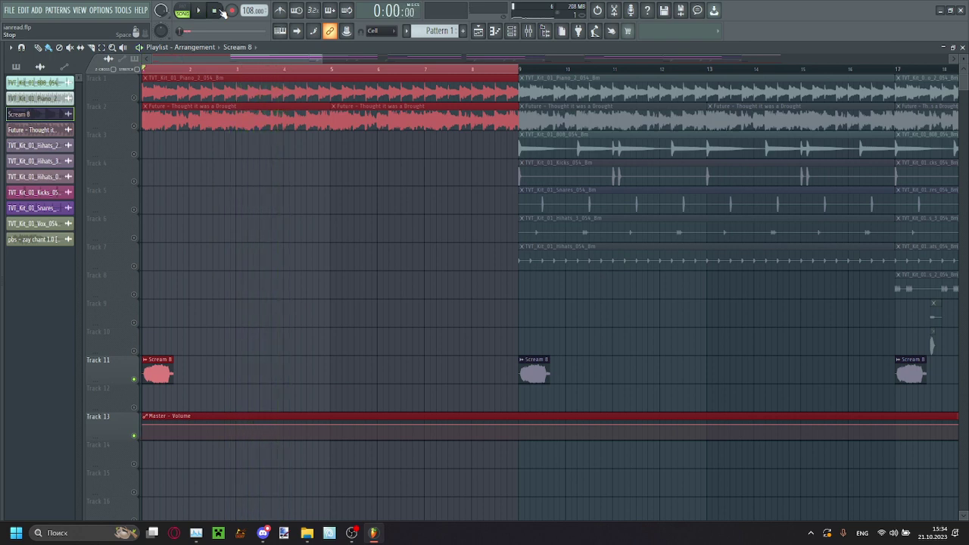
pyautogui.rightClick(35, 116)
pyautogui.click(50, 218)
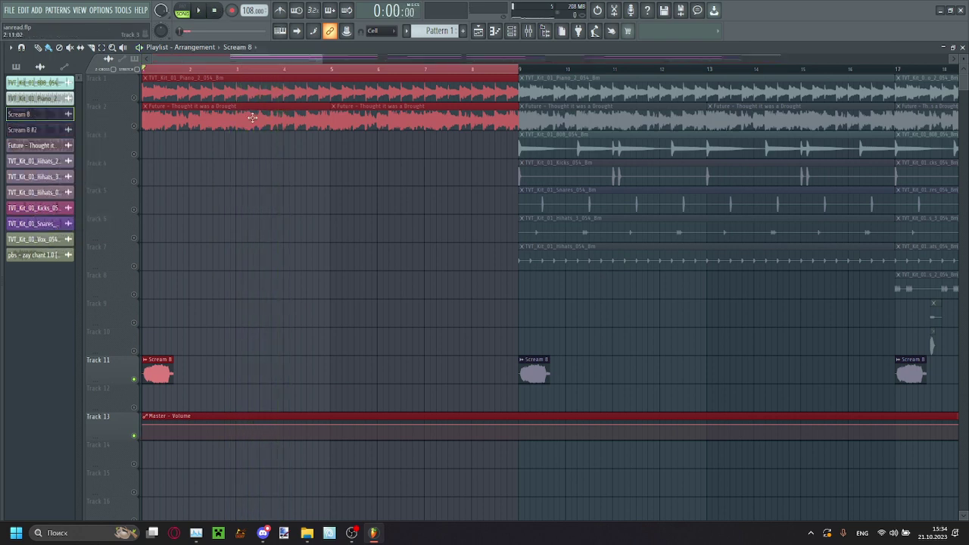
pyautogui.click(527, 30)
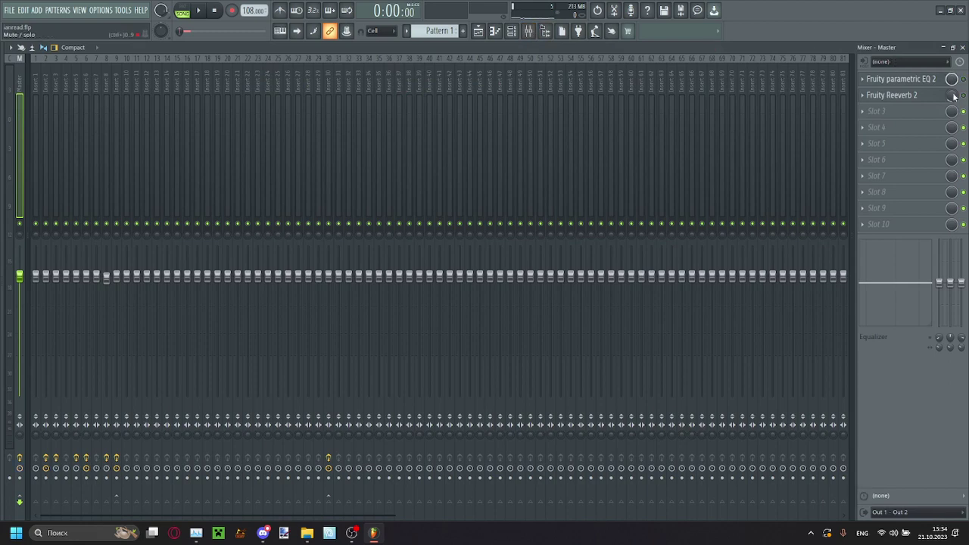
pyautogui.click(479, 30)
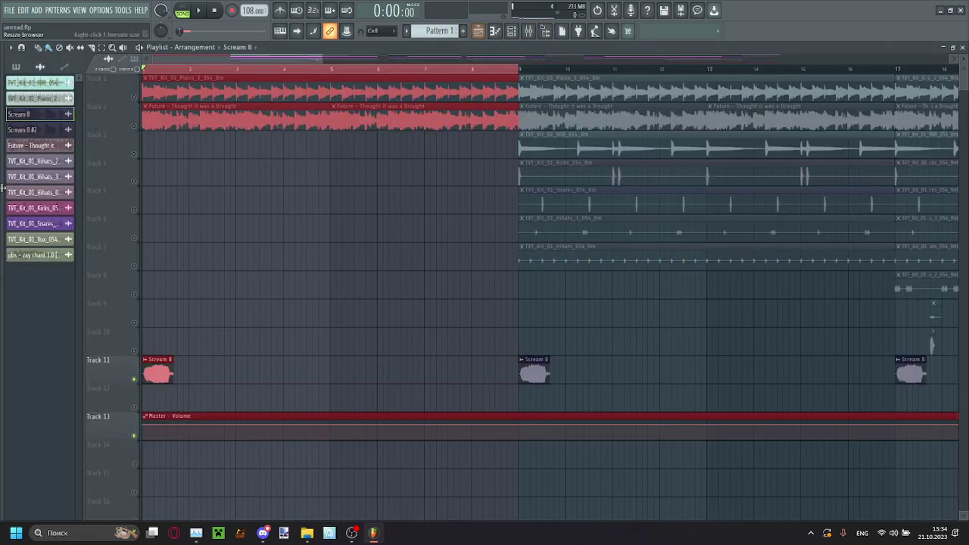
# Step: Review the cloned Scream 8 #2 sample's channel settings and waveform, and delete the clone from the project
pyautogui.click(31, 130)
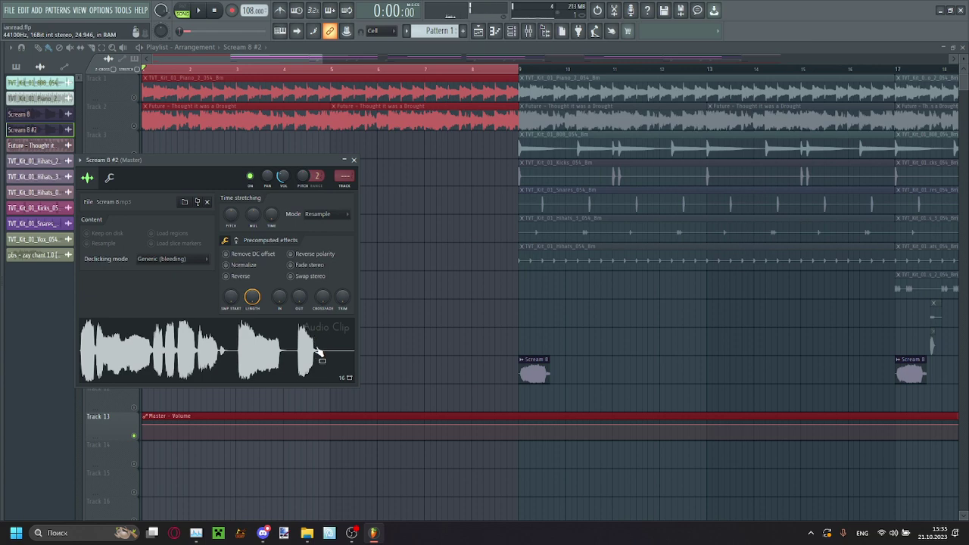
pyautogui.click(353, 160)
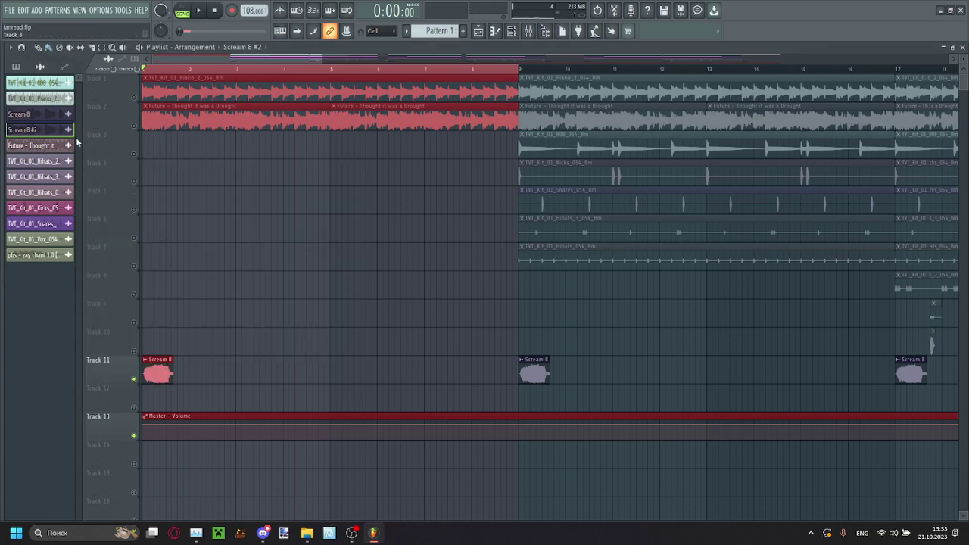
pyautogui.rightClick(47, 132)
pyautogui.click(64, 243)
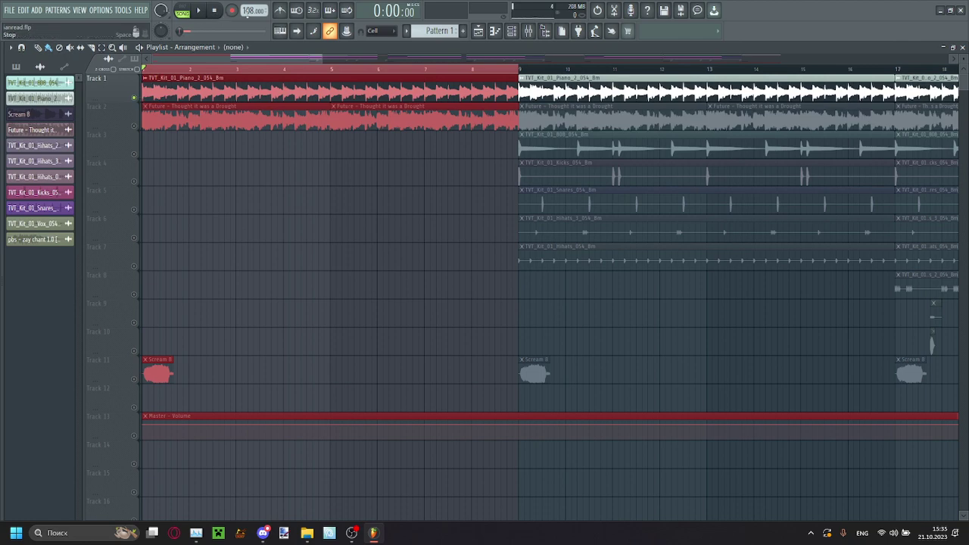
# Step: Enable Fruity parametric EQ 2 on the Master track and play the soloed piano on Track 1 from two positions
pyautogui.click(529, 30)
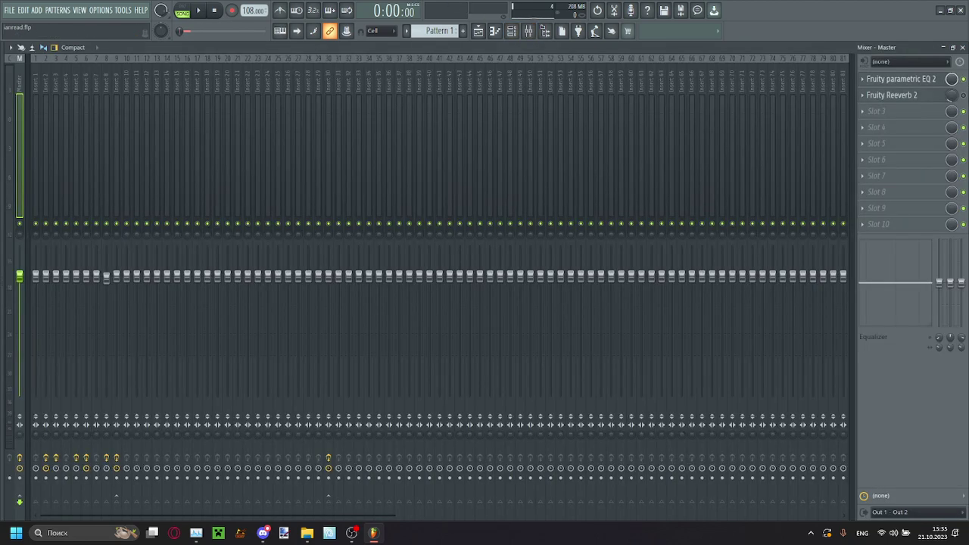
pyautogui.click(478, 30)
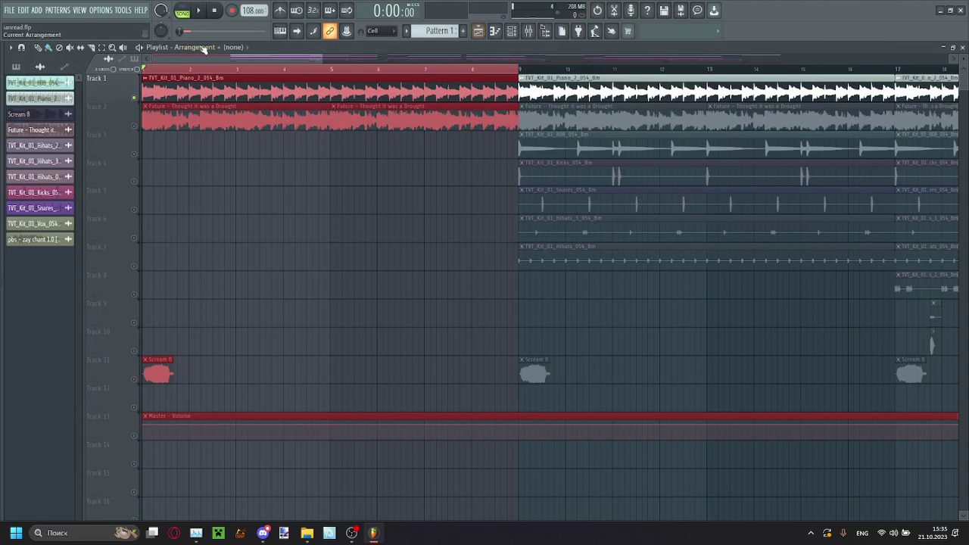
pyautogui.click(198, 11)
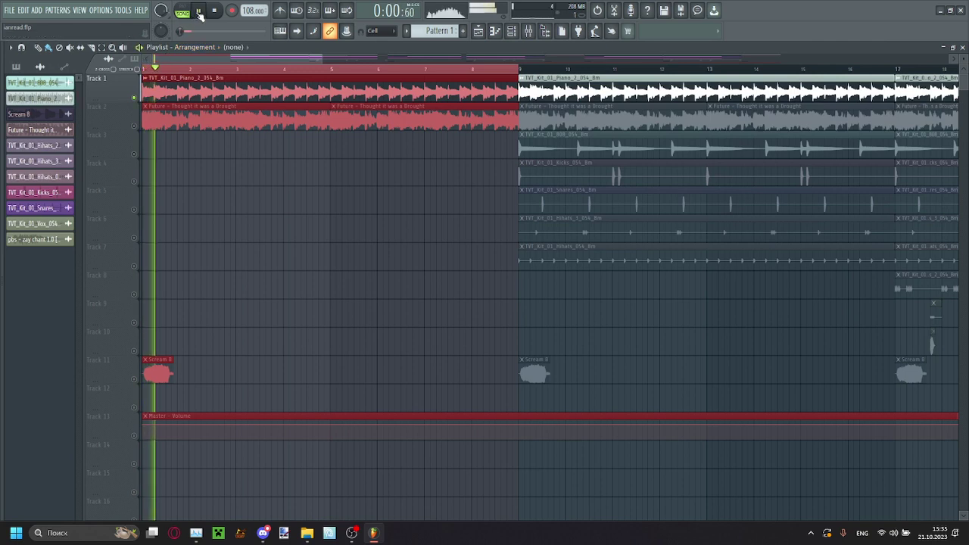
pyautogui.click(216, 10)
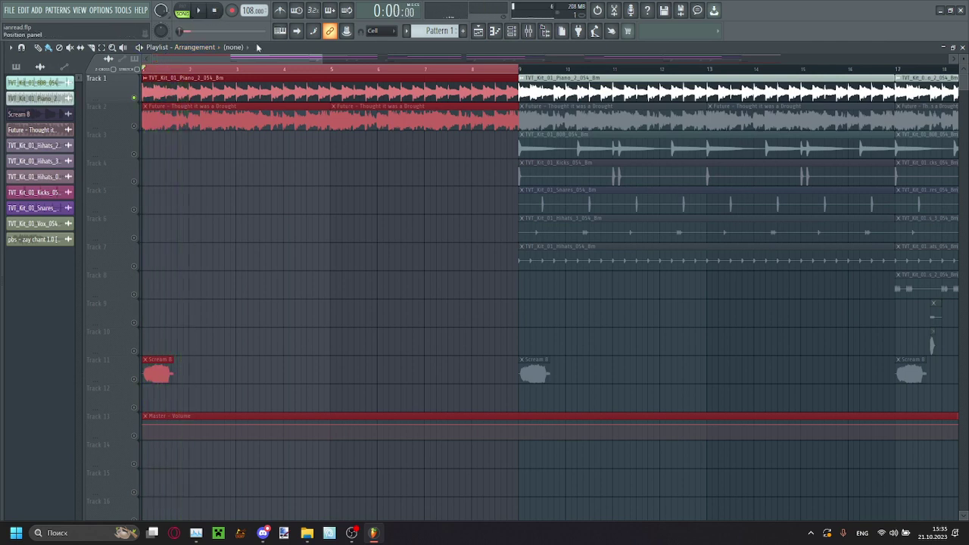
pyautogui.click(355, 68)
pyautogui.click(201, 10)
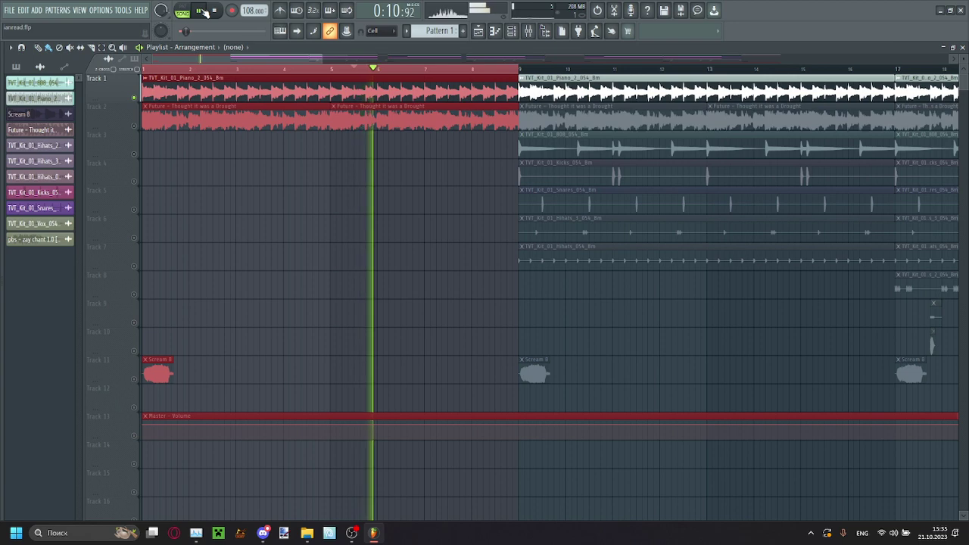
pyautogui.click(215, 11)
# Step: Solo the 808 on Track 3 and play it from bar 9 of the playlist
pyautogui.scroll(-3, 149, 156)
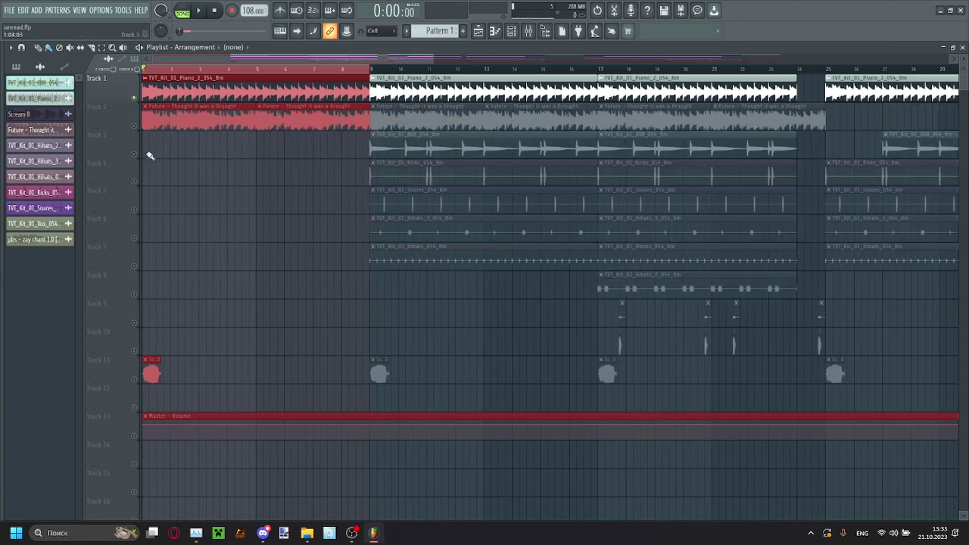
pyautogui.rightClick(126, 153)
pyautogui.click(125, 153)
pyautogui.click(114, 144)
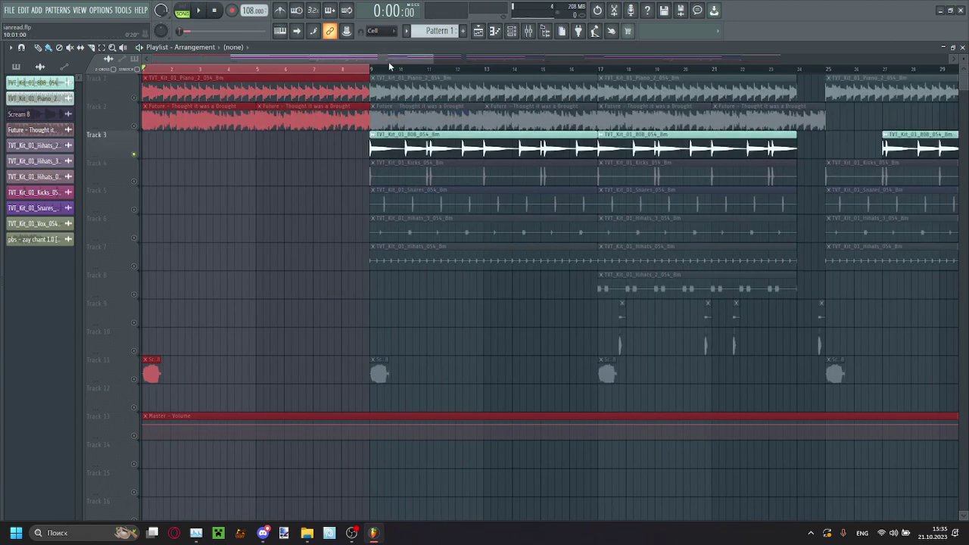
pyautogui.scroll(3, 374, 71)
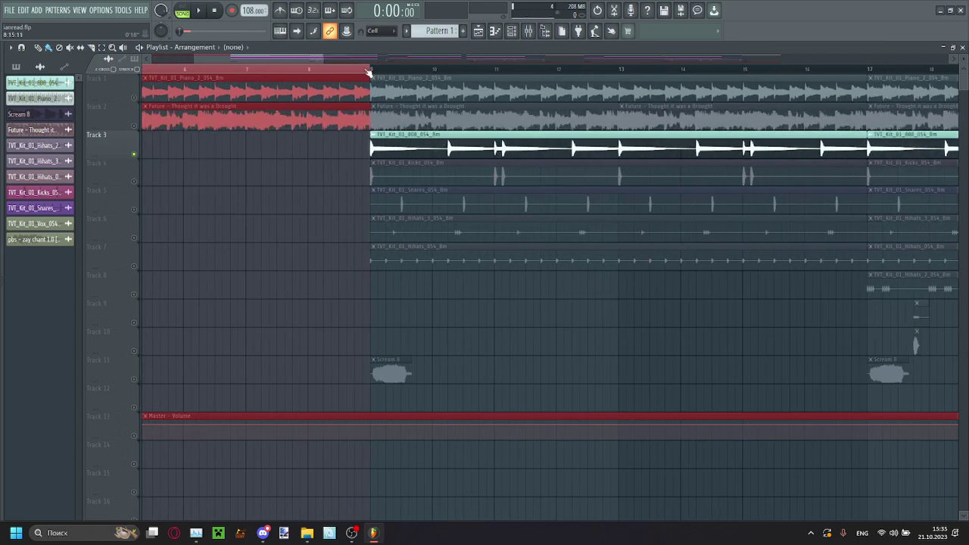
pyautogui.click(370, 70)
pyautogui.click(203, 12)
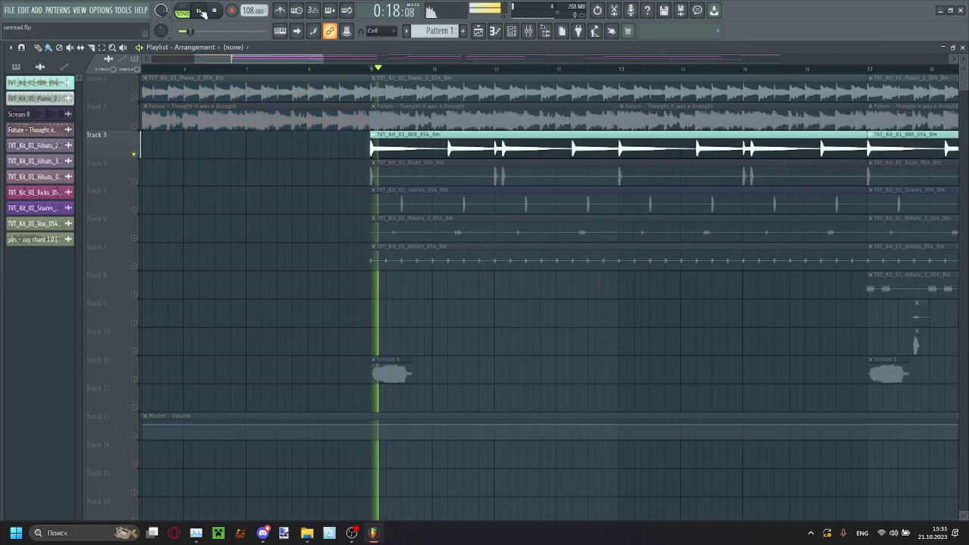
pyautogui.click(216, 12)
pyautogui.click(216, 13)
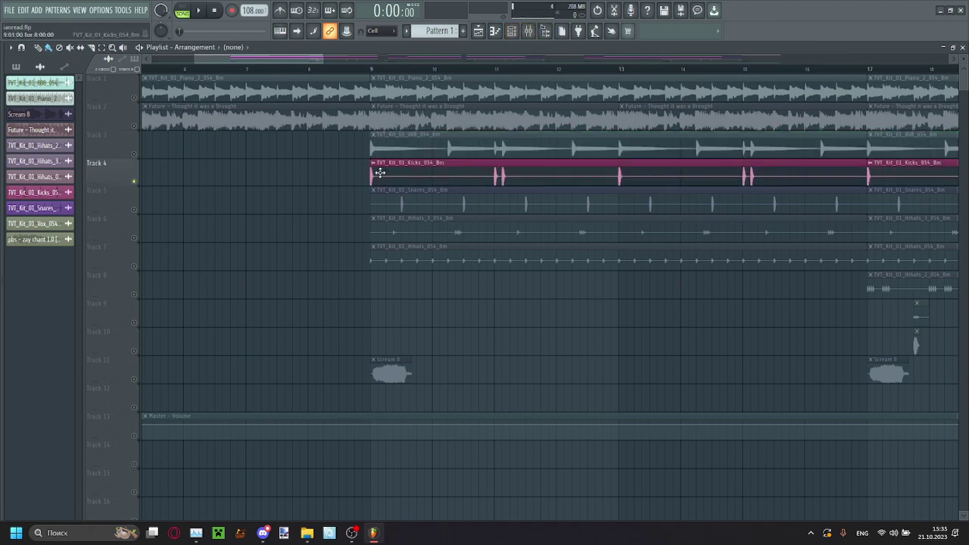
# Step: Listen separately to the soloed kicks on Track 4 and snares on Track 5 from around bar 9
pyautogui.click(372, 73)
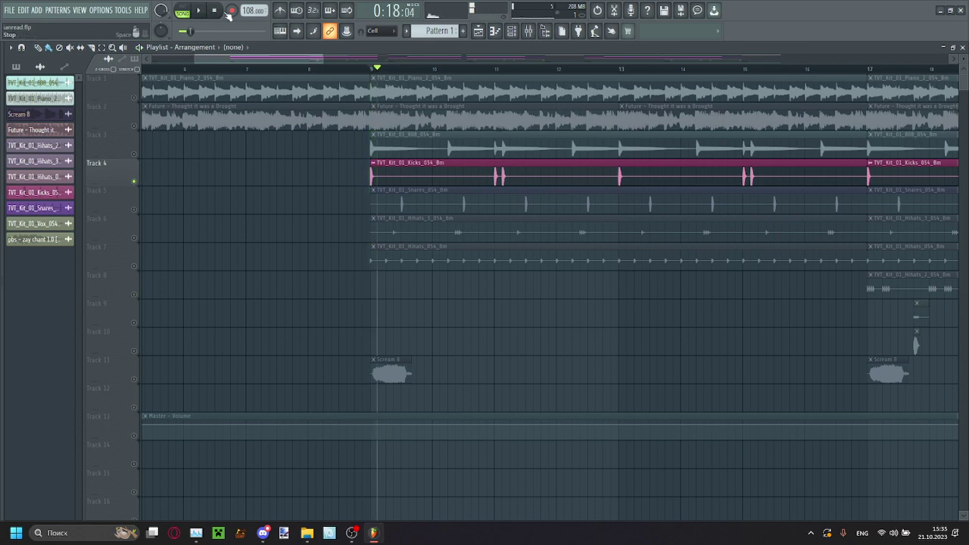
pyautogui.click(217, 13)
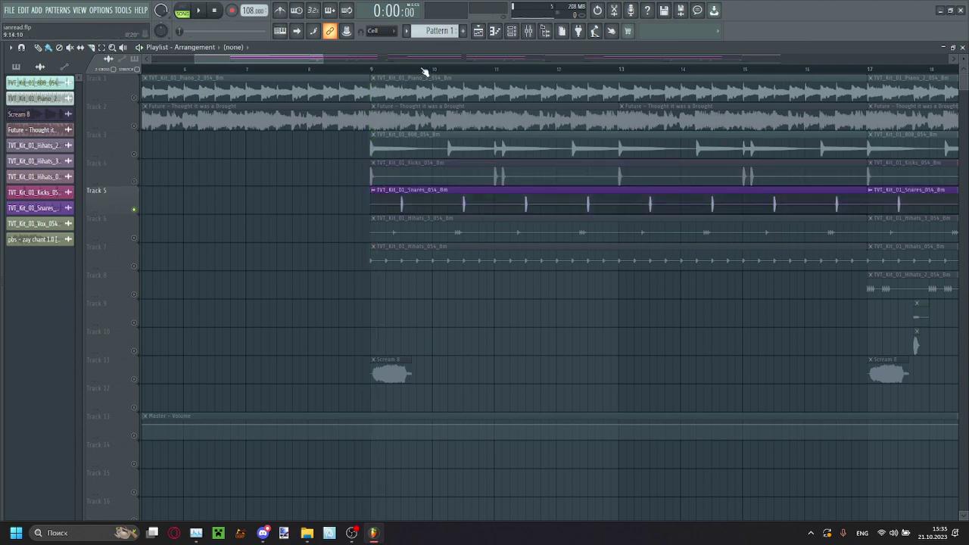
pyautogui.click(394, 69)
pyautogui.click(200, 11)
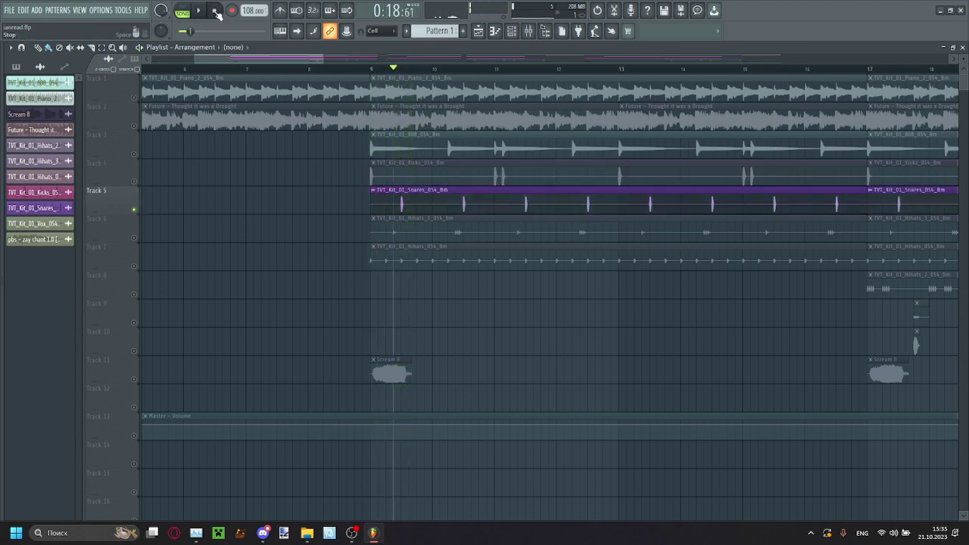
pyautogui.press('space')
# Step: Listen separately to the soloed hi-hats on Track 6 and Track 7
pyautogui.press('space')
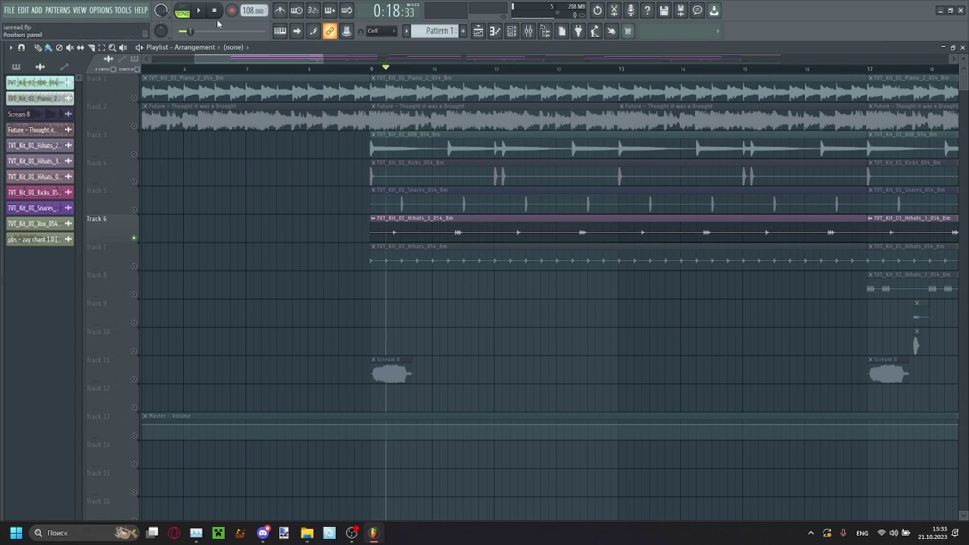
pyautogui.click(135, 266)
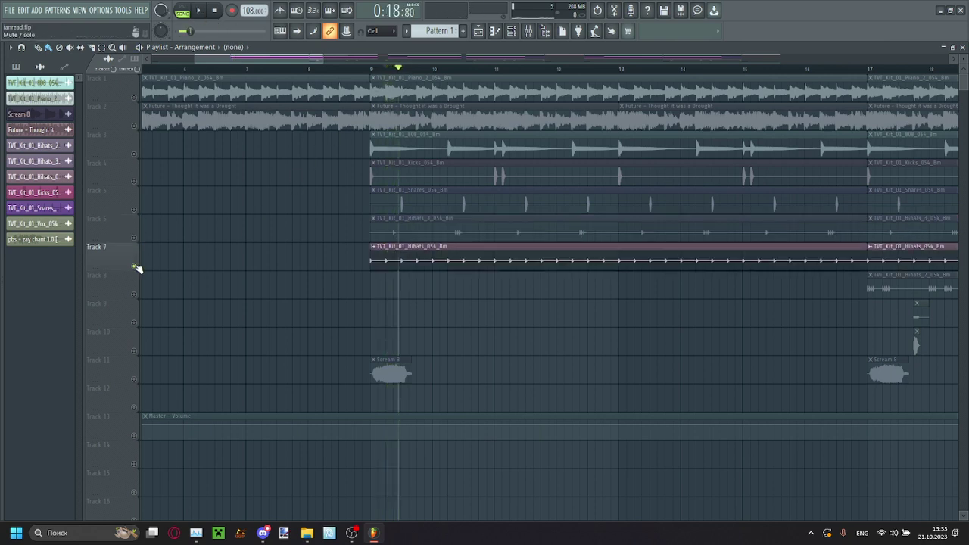
pyautogui.click(211, 10)
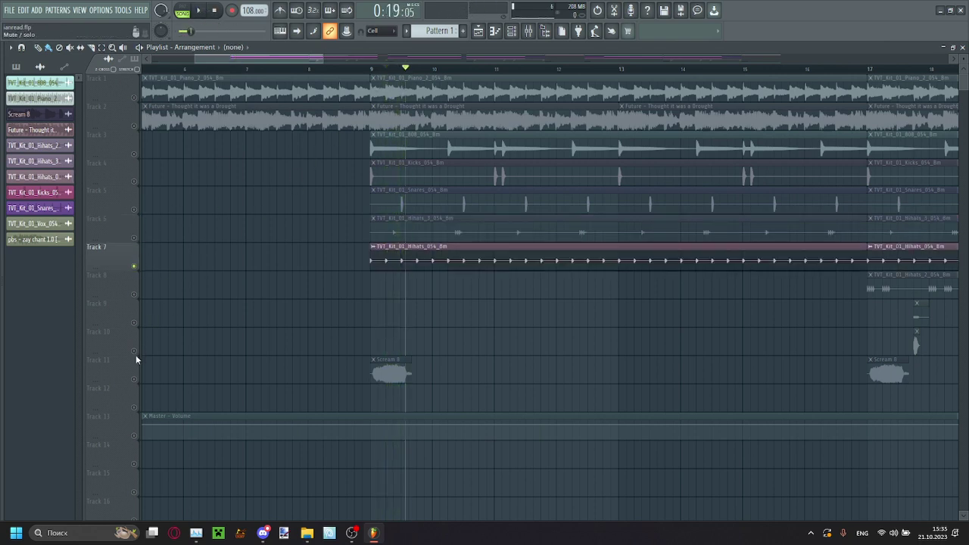
# Step: Solo the hi-hats on Track 8 and play them from bar 17, and solo and play the first clip on Track 9
pyautogui.moveTo(309, 60); pyautogui.dragTo(408, 60)
pyautogui.click(136, 296)
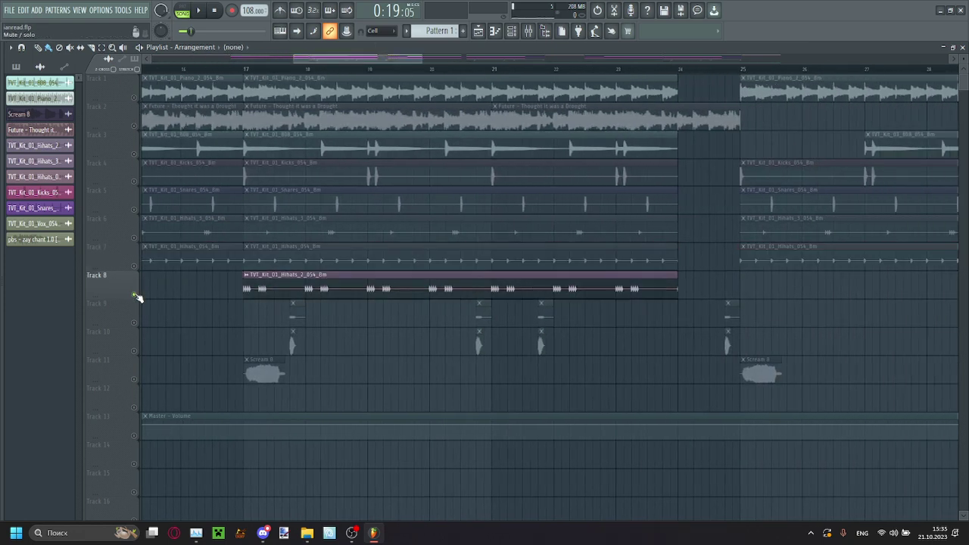
pyautogui.click(245, 69)
pyautogui.click(206, 17)
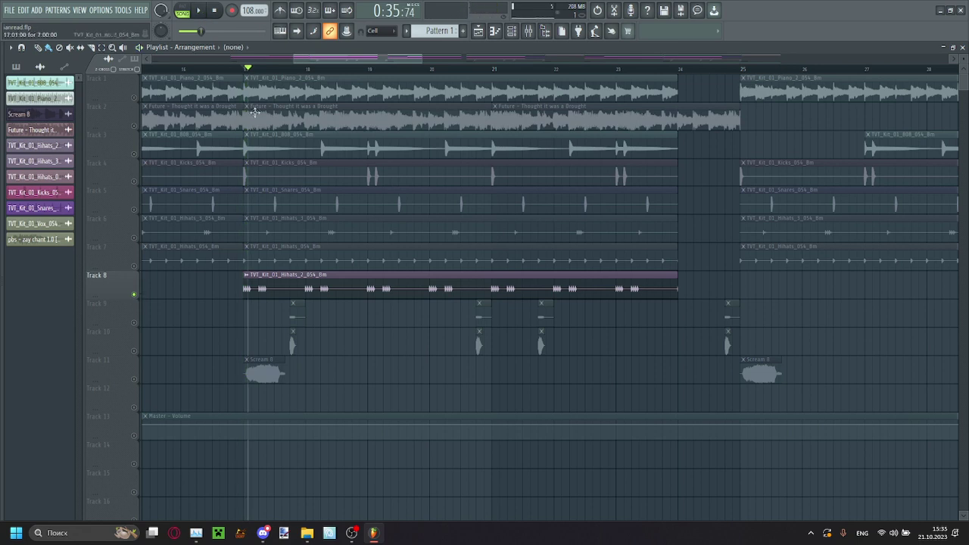
pyautogui.click(136, 323)
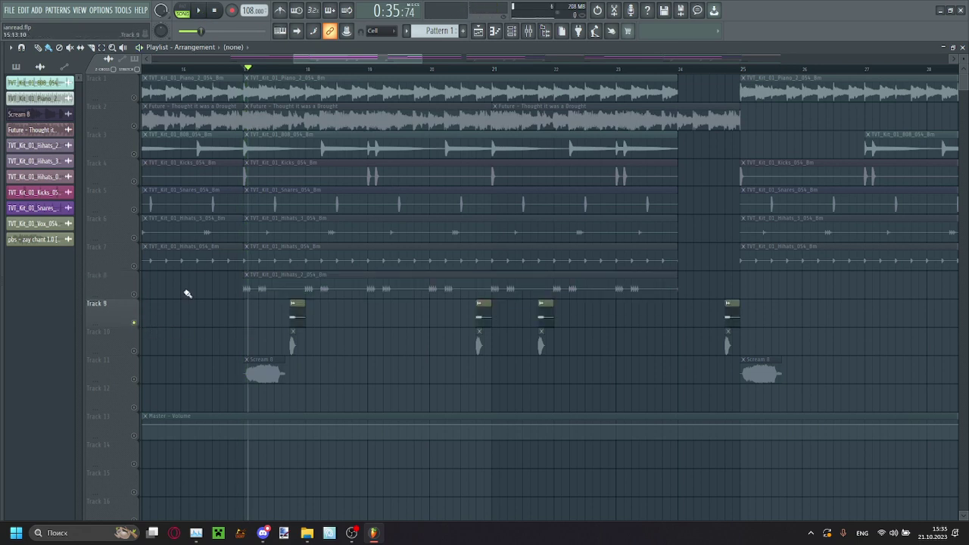
pyautogui.click(289, 72)
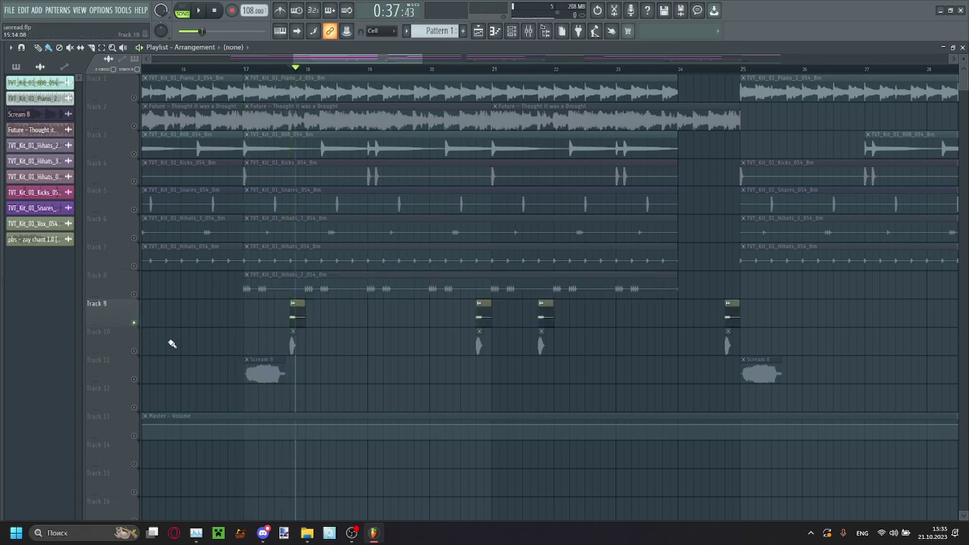
# Step: Solo and play the zay chant vocal on Track 10 just before bar 18, and review the sample's channel settings
pyautogui.click(135, 352)
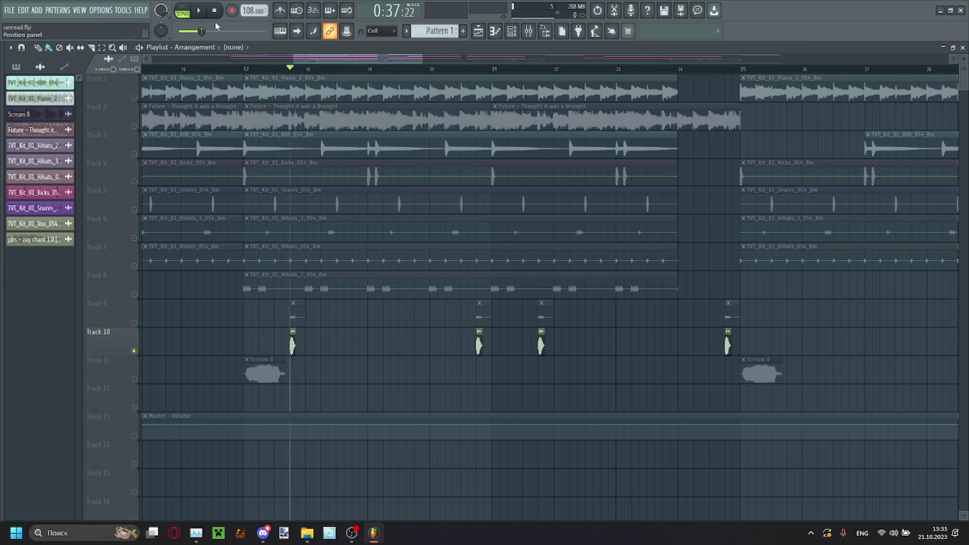
pyautogui.press('space')
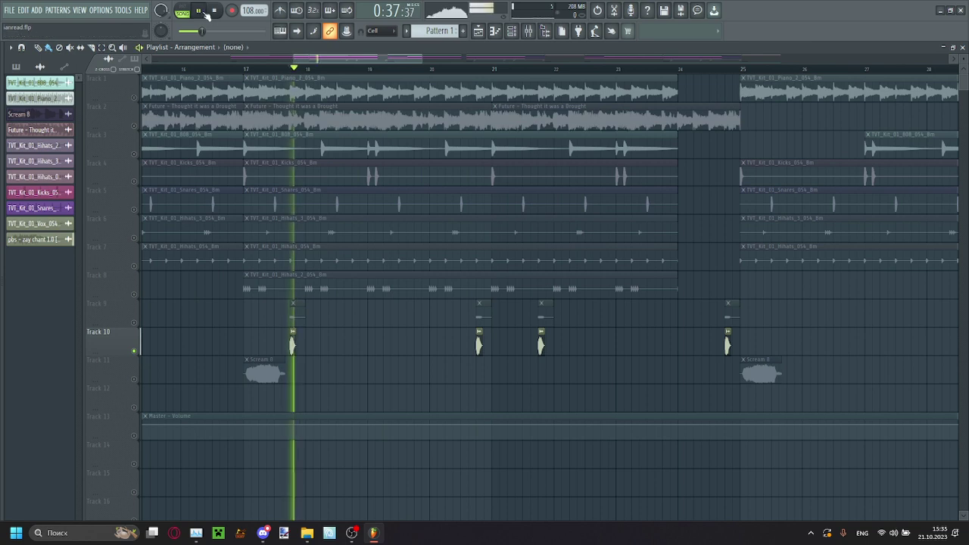
pyautogui.click(296, 68)
pyautogui.click(216, 13)
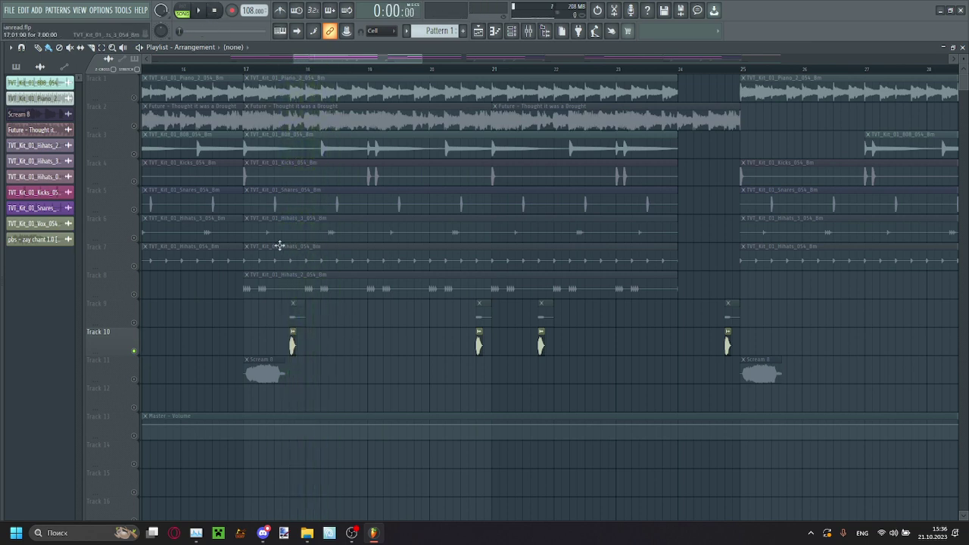
pyautogui.doubleClick(292, 337)
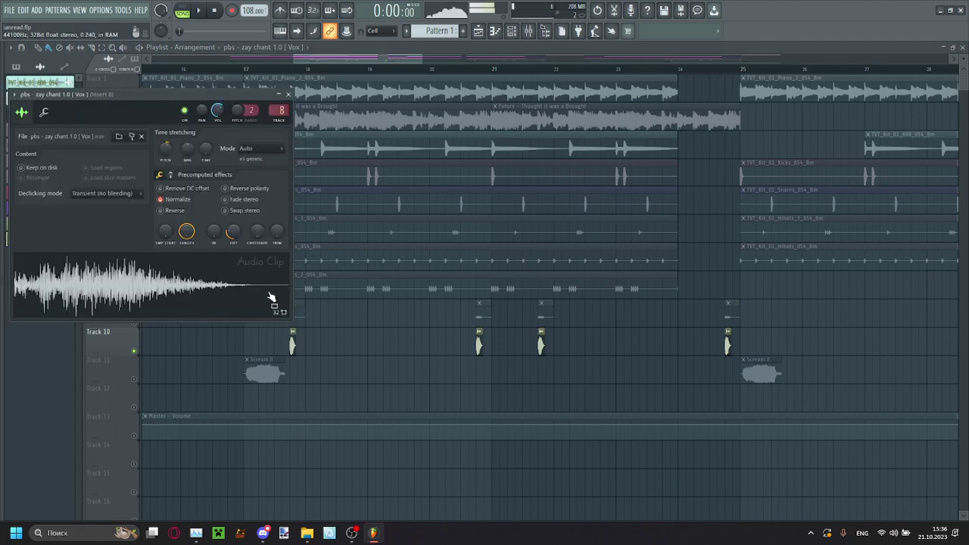
pyautogui.click(288, 94)
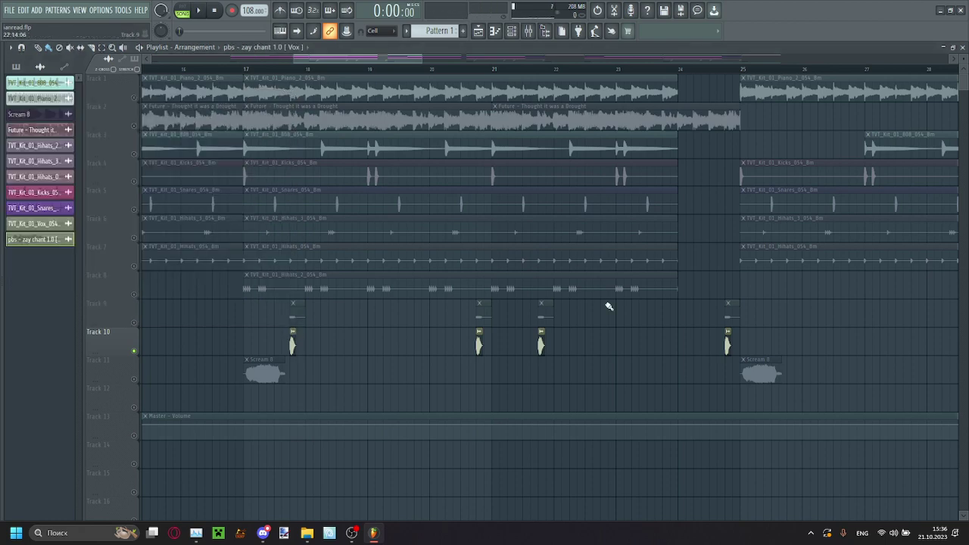
# Step: Clear the solo so that all playlist tracks are active across the full arrangement
pyautogui.scroll(-5, 609, 307)
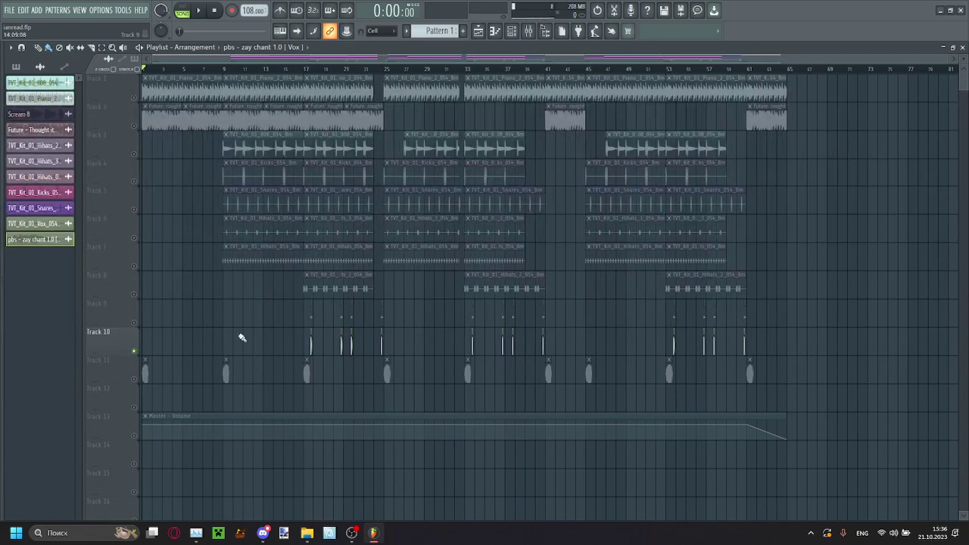
pyautogui.rightClick(136, 438)
pyautogui.rightClick(135, 439)
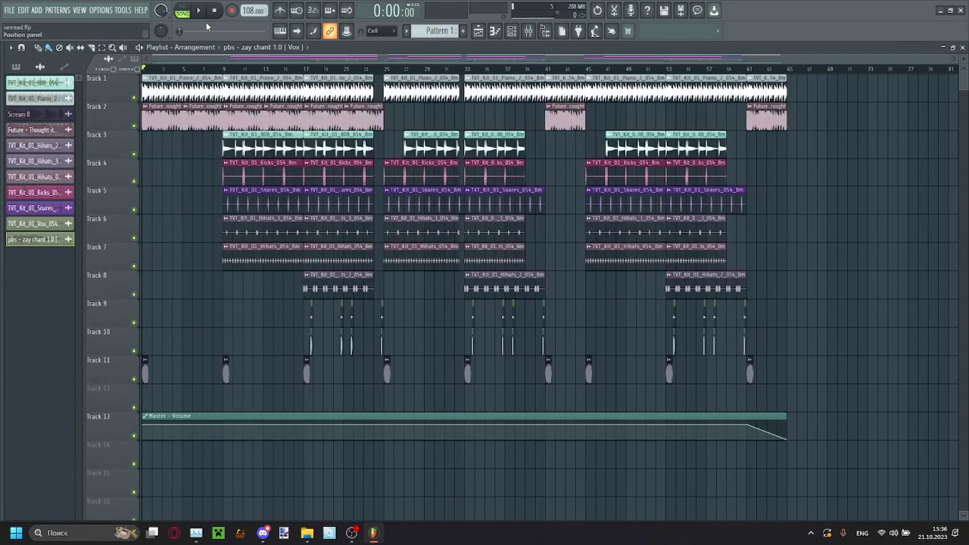
# Step: Enable Fruity Reeverb 2 on the Master track and return to the playlist
pyautogui.click(528, 31)
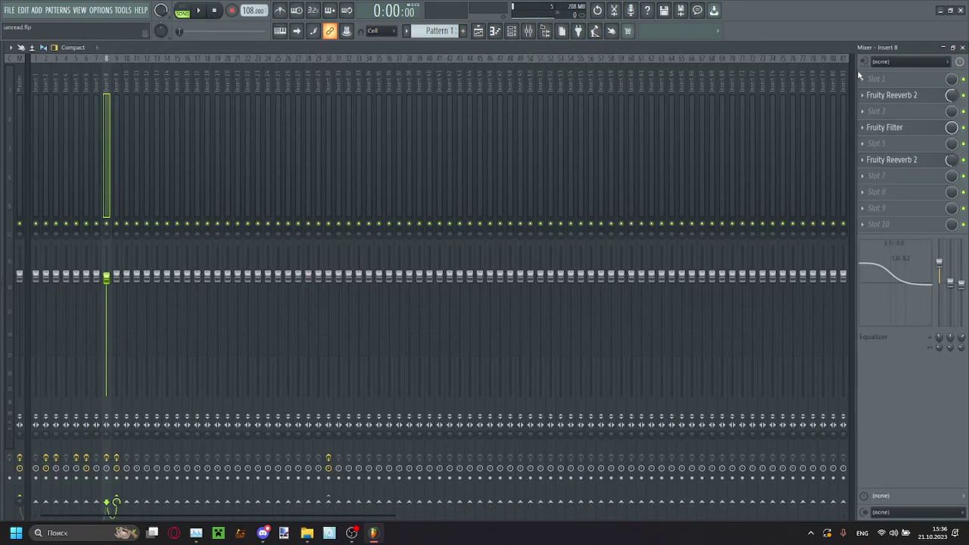
pyautogui.click(21, 177)
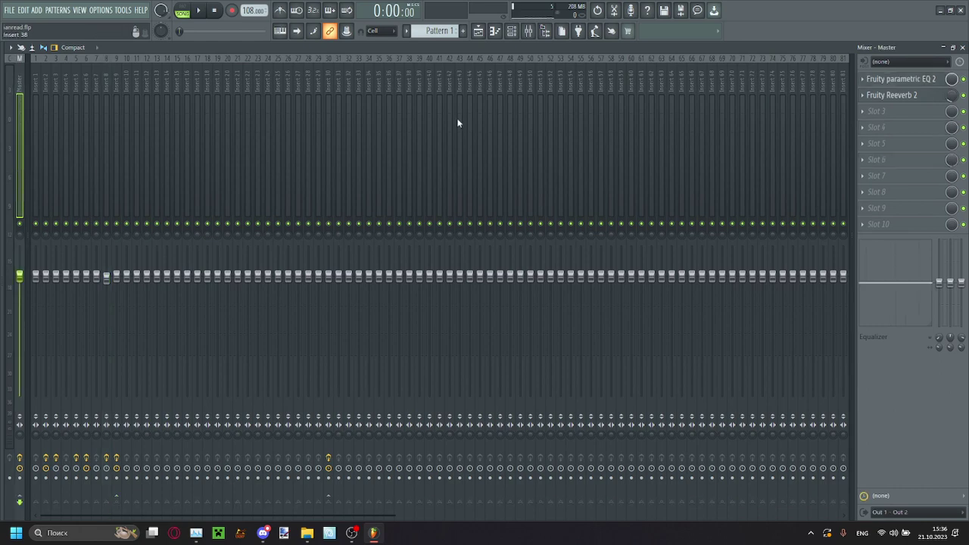
pyautogui.click(478, 31)
# Step: Play the full arrangement, sampling the sections from bar 9 and from about bar 19
pyautogui.press('space')
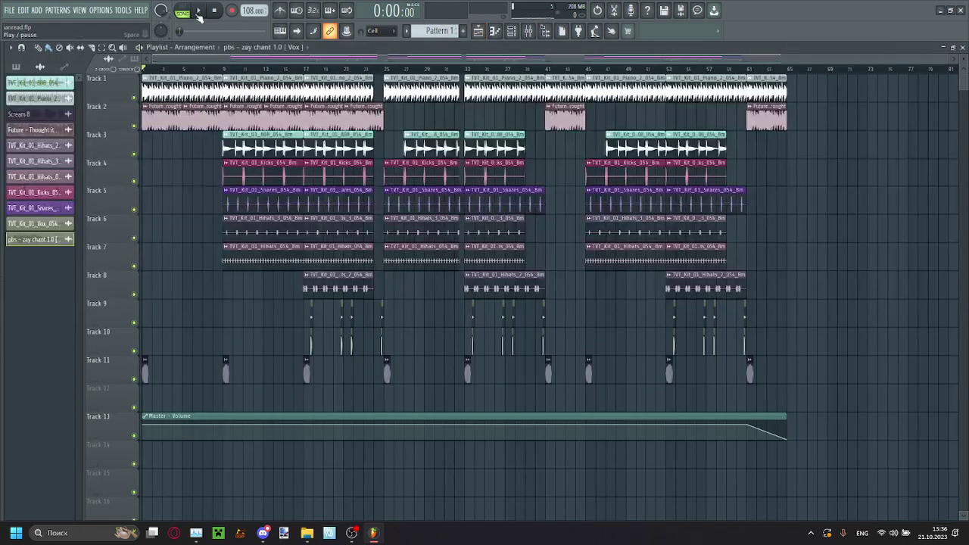
pyautogui.click(225, 70)
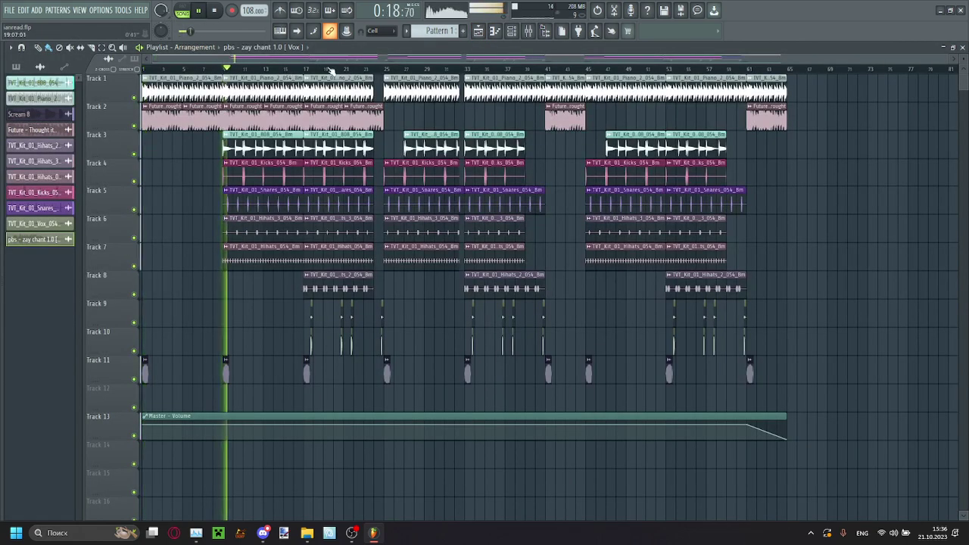
pyautogui.click(323, 69)
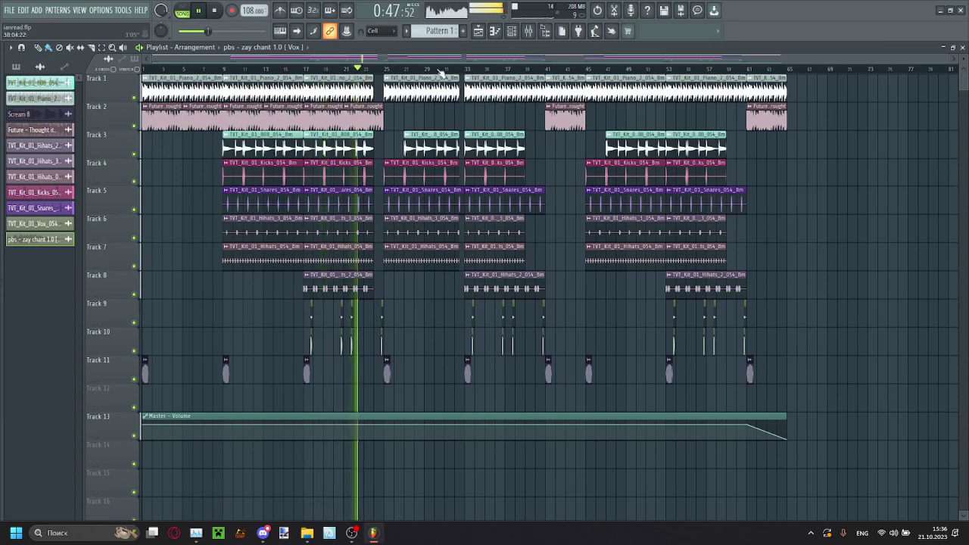